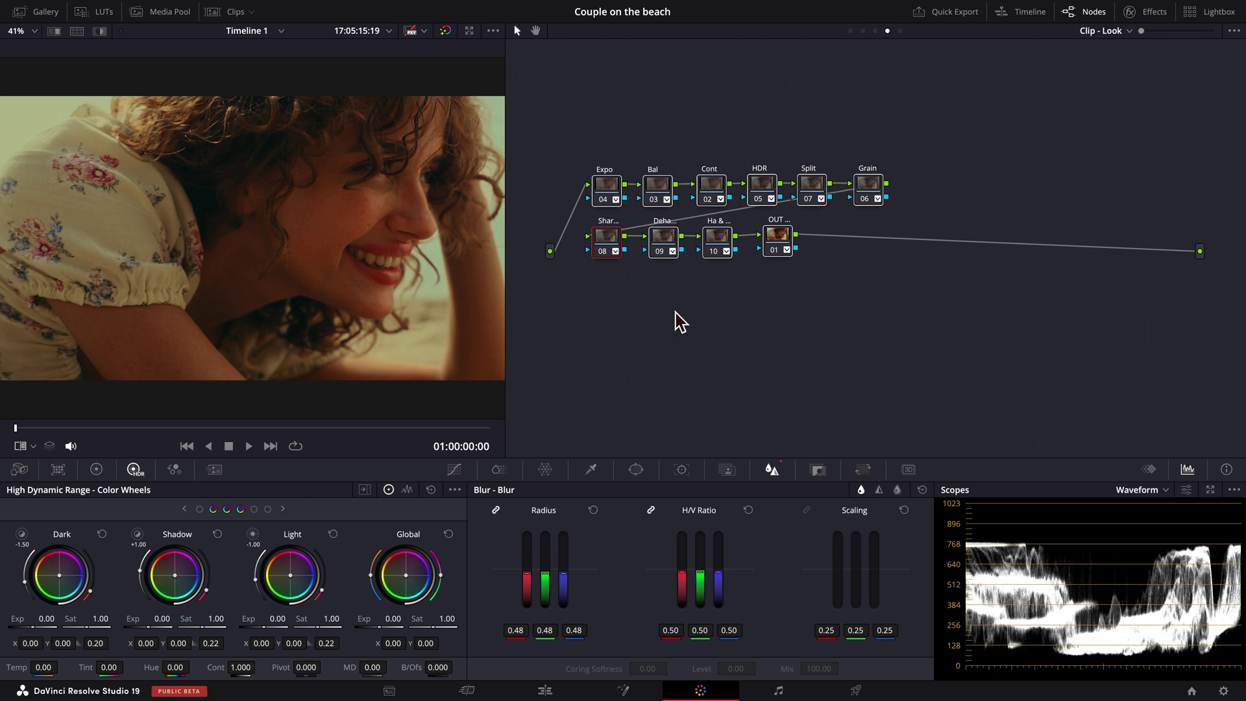
# - Delete the Dehancer node and the node after it, then move OUT beside node 08
pyautogui.click(665, 245)
pyautogui.click(723, 244)
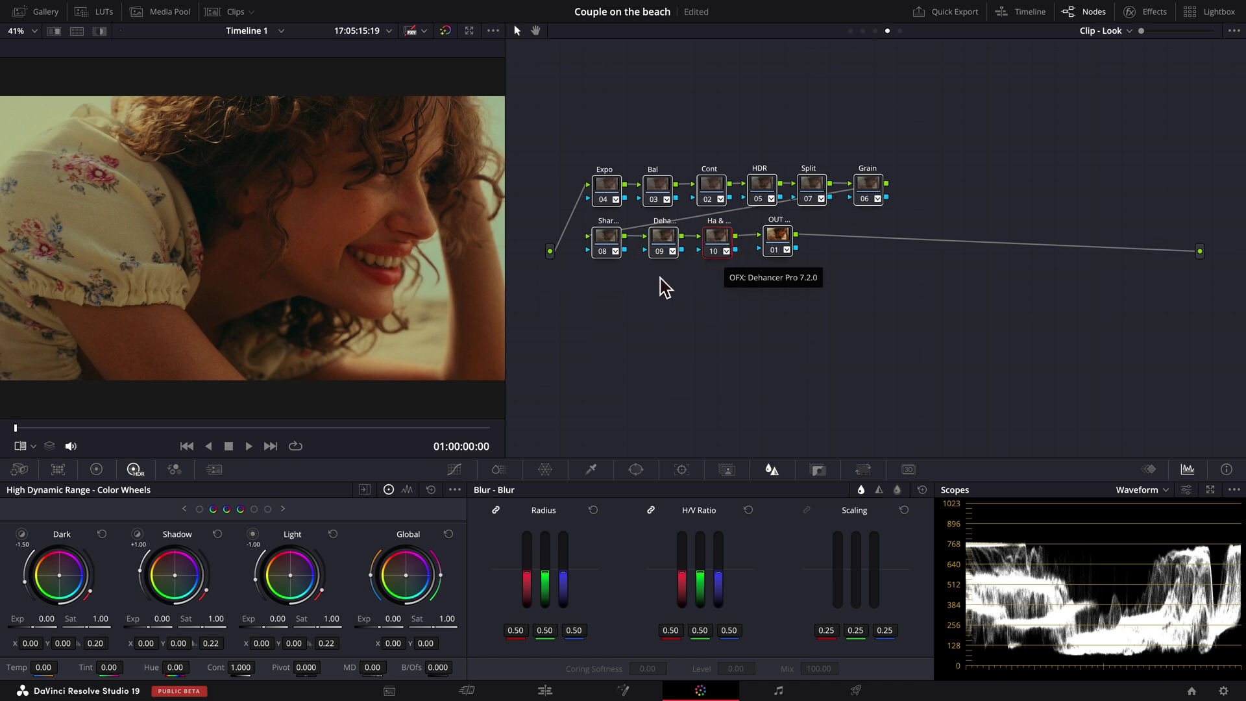
pyautogui.moveTo(655, 286); pyautogui.dragTo(729, 248)
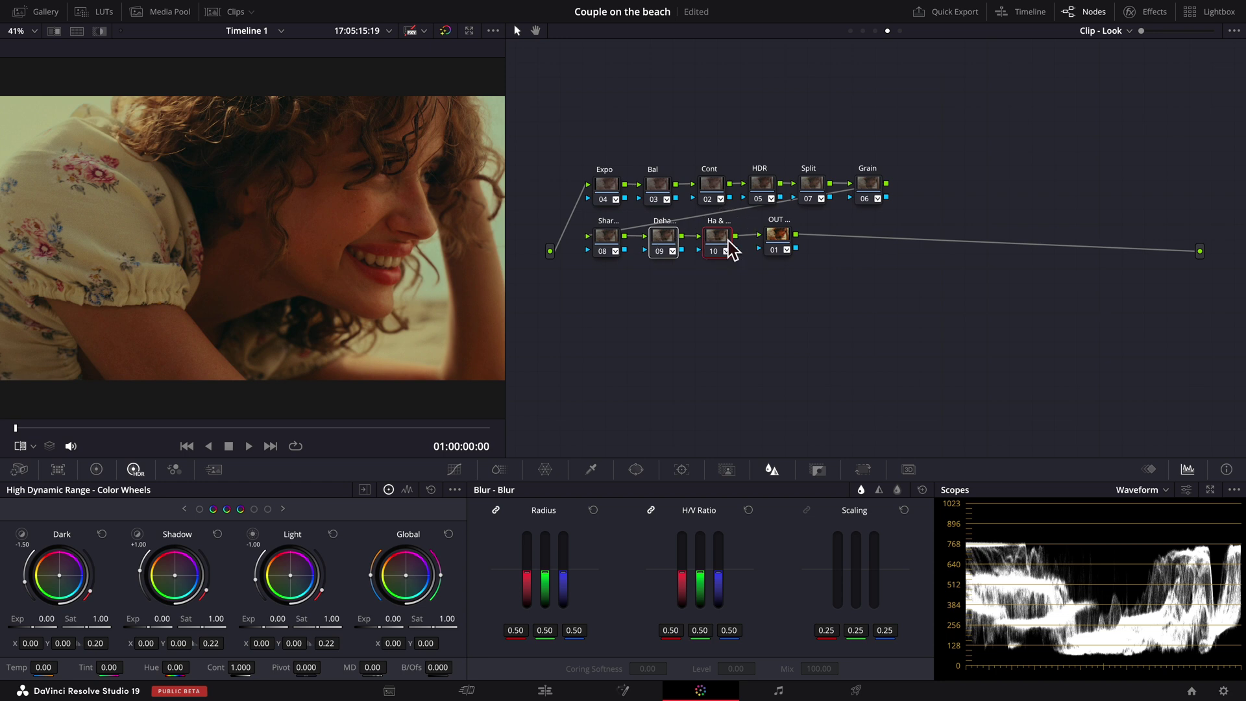
pyautogui.press('Delete')
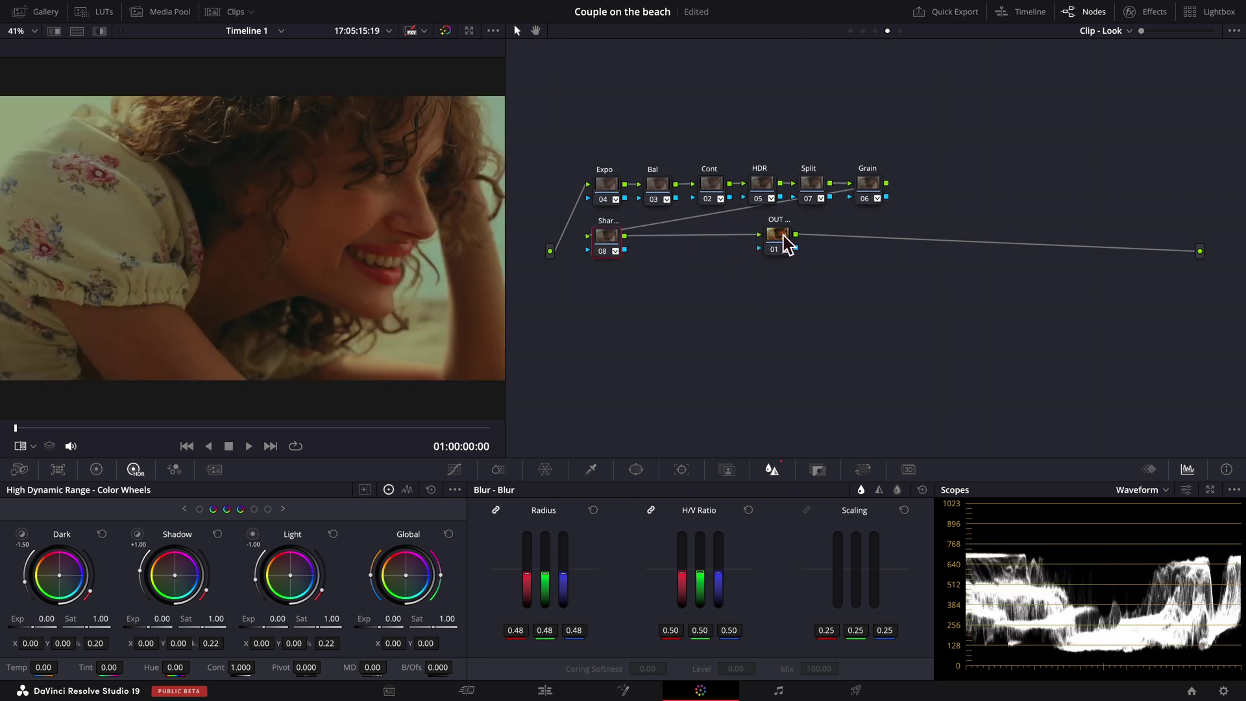
pyautogui.moveTo(787, 245); pyautogui.dragTo(679, 245)
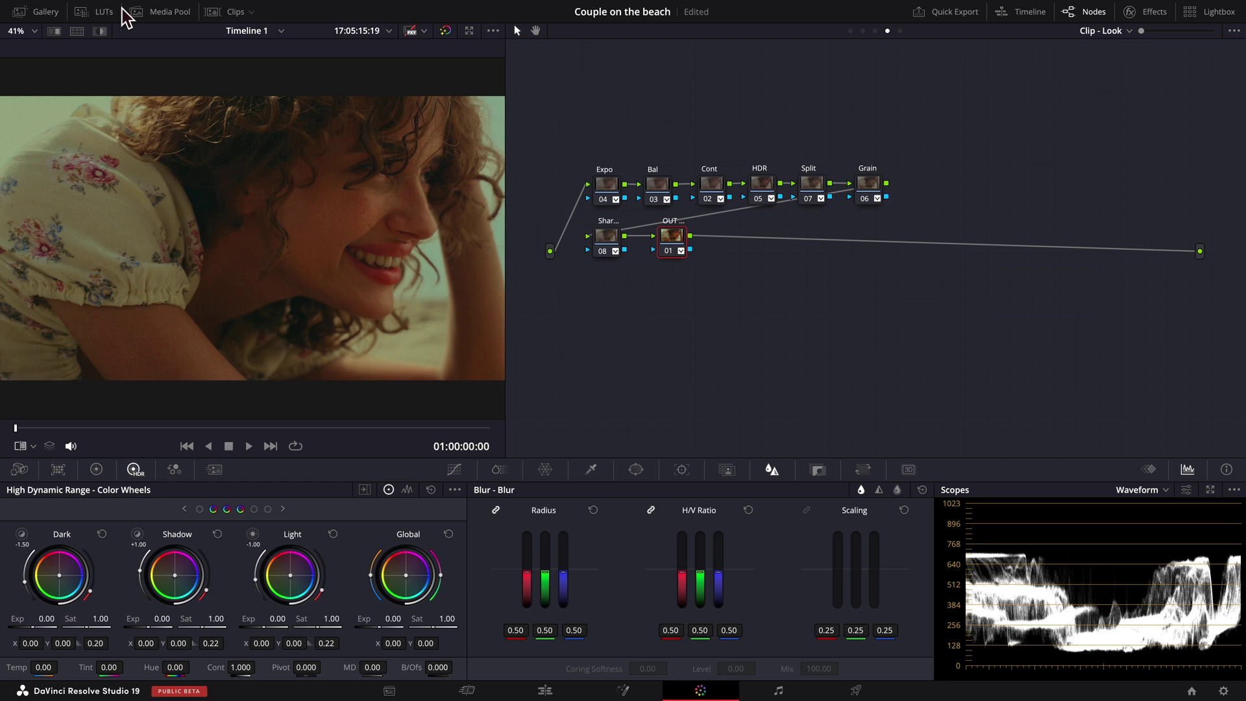
# - Add serial node 09 after OUT and apply the Film Looks Rec709 Kodak 2383 D55 LUT
pyautogui.click(104, 12)
pyautogui.click(47, 242)
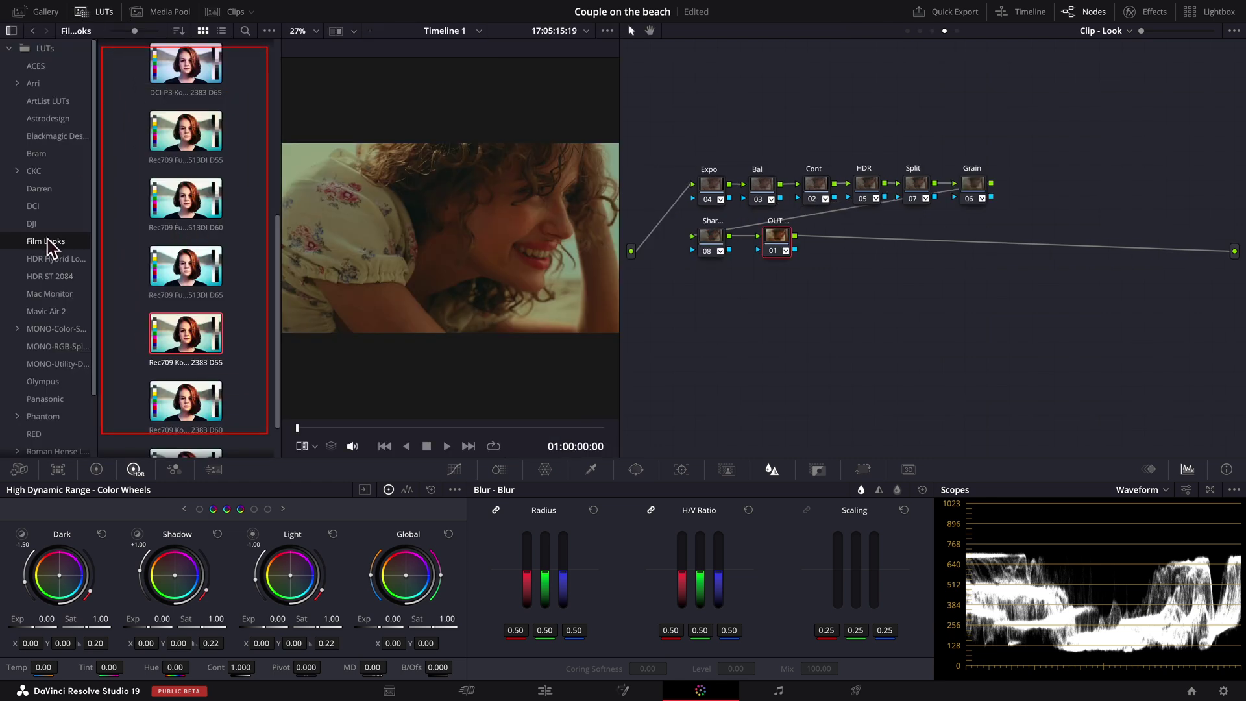
pyautogui.scroll(-1, 260, 214)
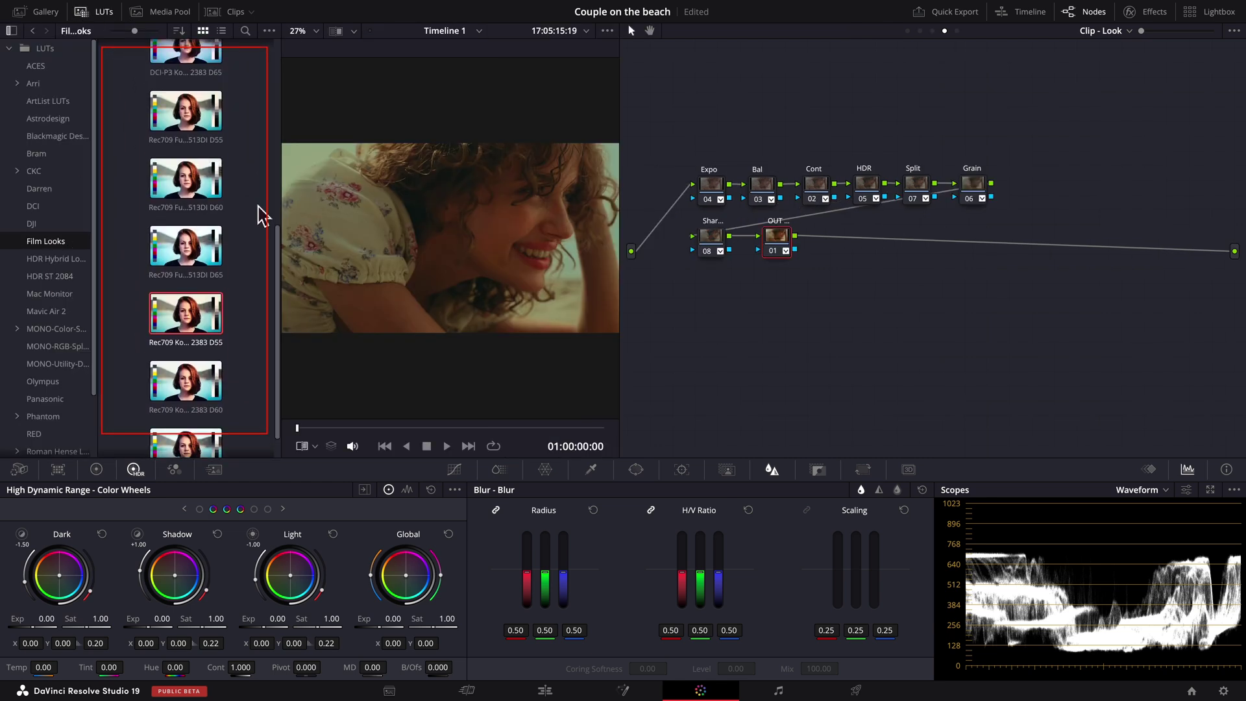
pyautogui.rightClick(785, 239)
pyautogui.moveTo(827, 303)
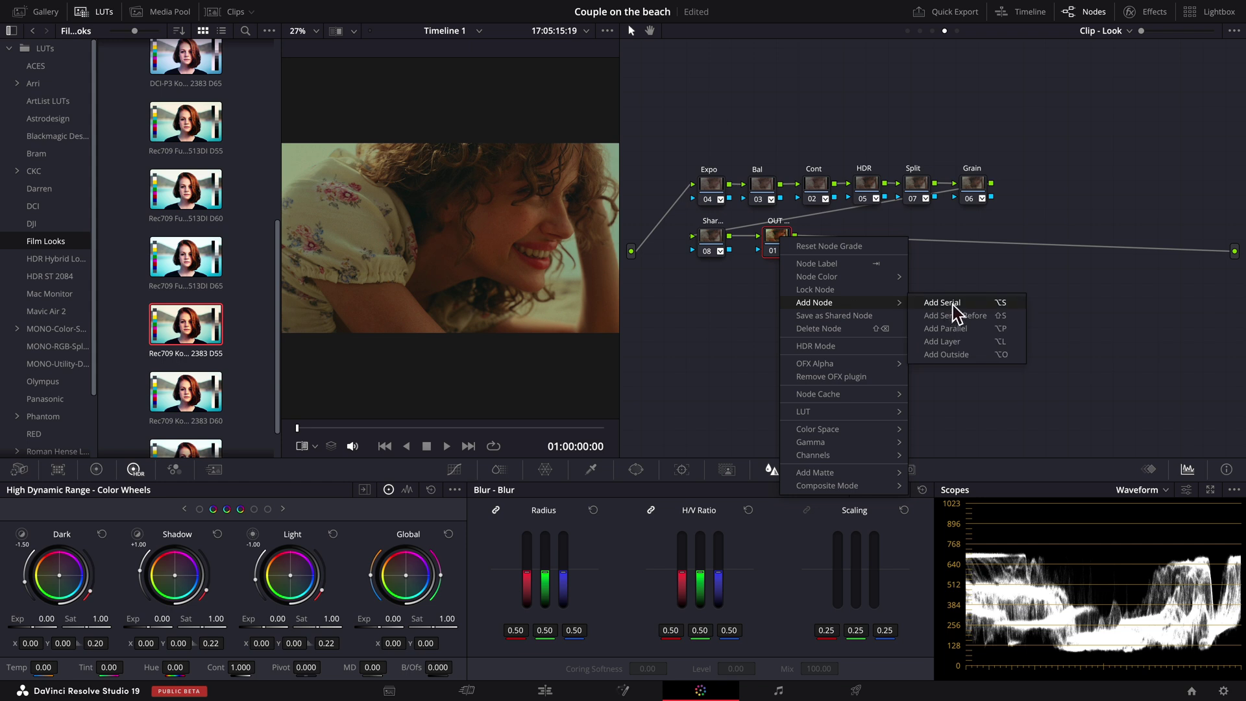
pyautogui.click(953, 312)
pyautogui.moveTo(185, 334); pyautogui.dragTo(842, 256)
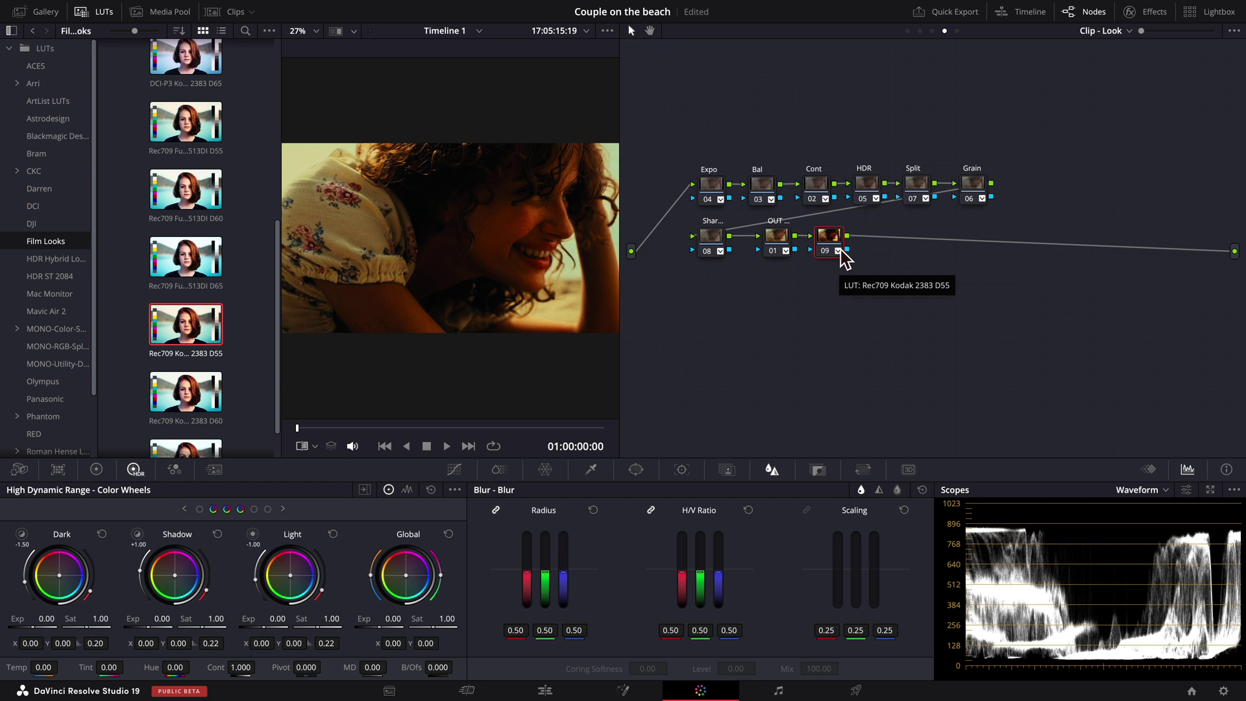
pyautogui.click(97, 12)
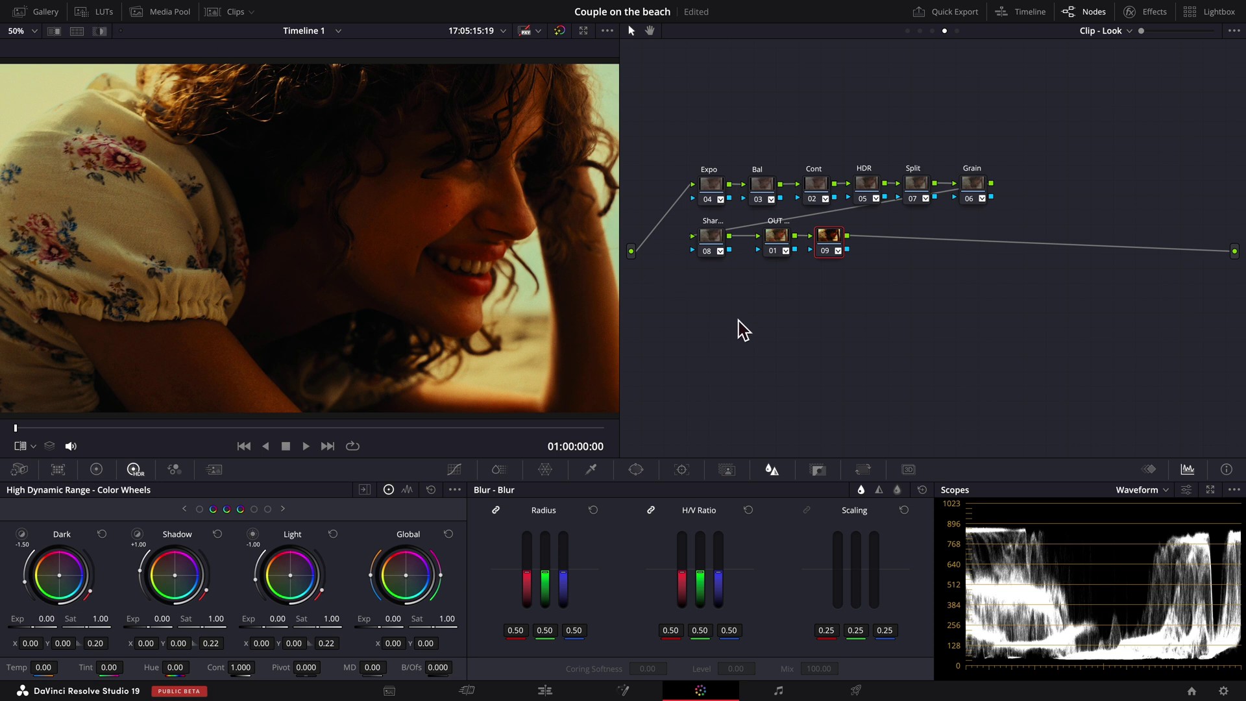
# - Lower node 09's key output gain to 0.364, then reset its grade back to 1.000
pyautogui.click(812, 470)
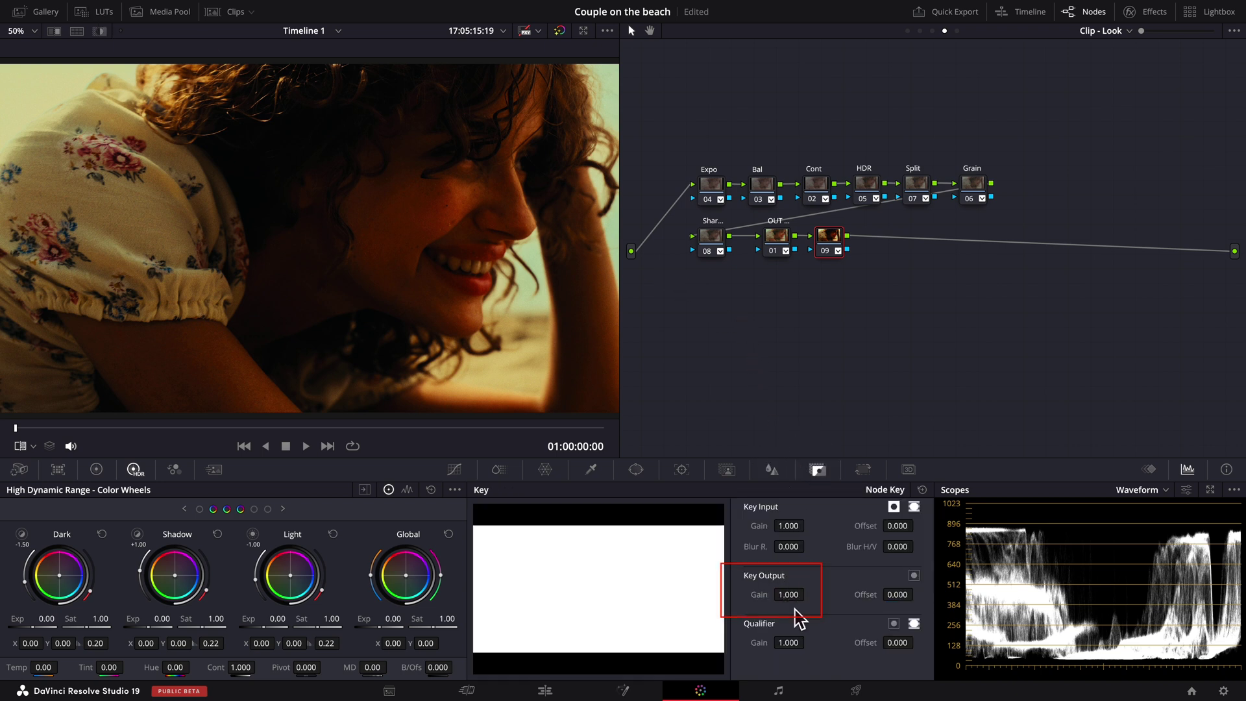
pyautogui.moveTo(791, 597); pyautogui.dragTo(380, 597)
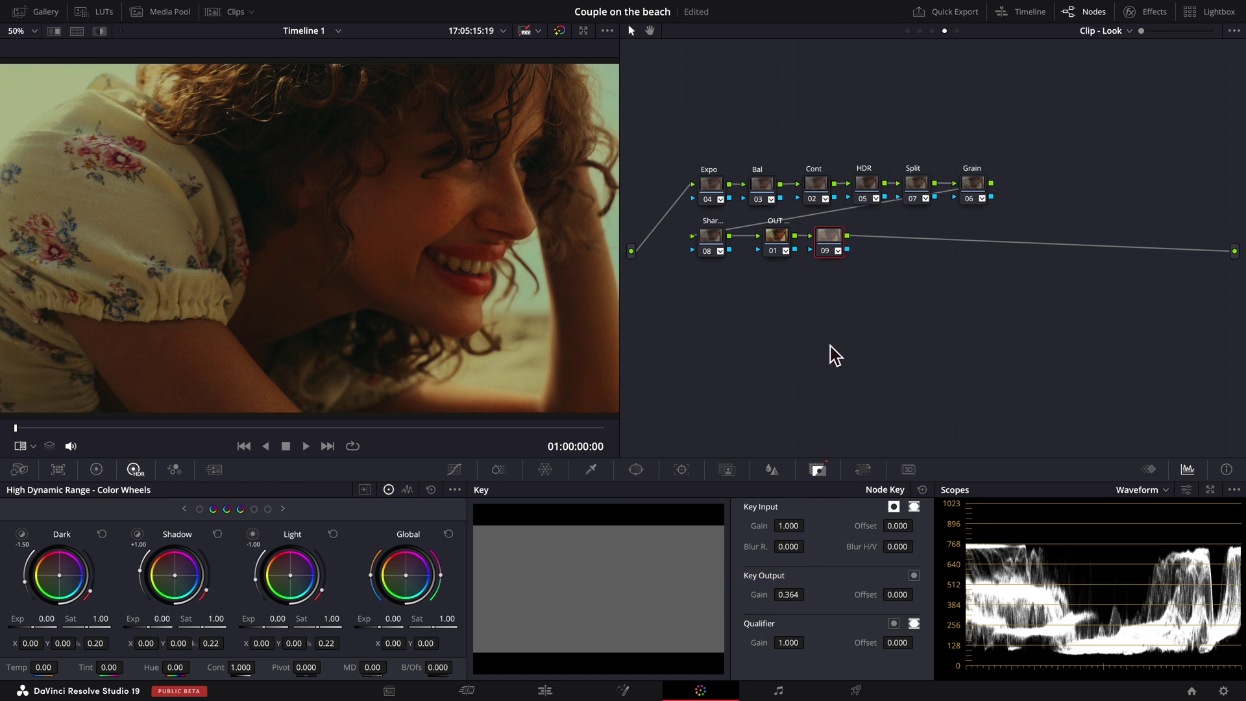
pyautogui.rightClick(832, 238)
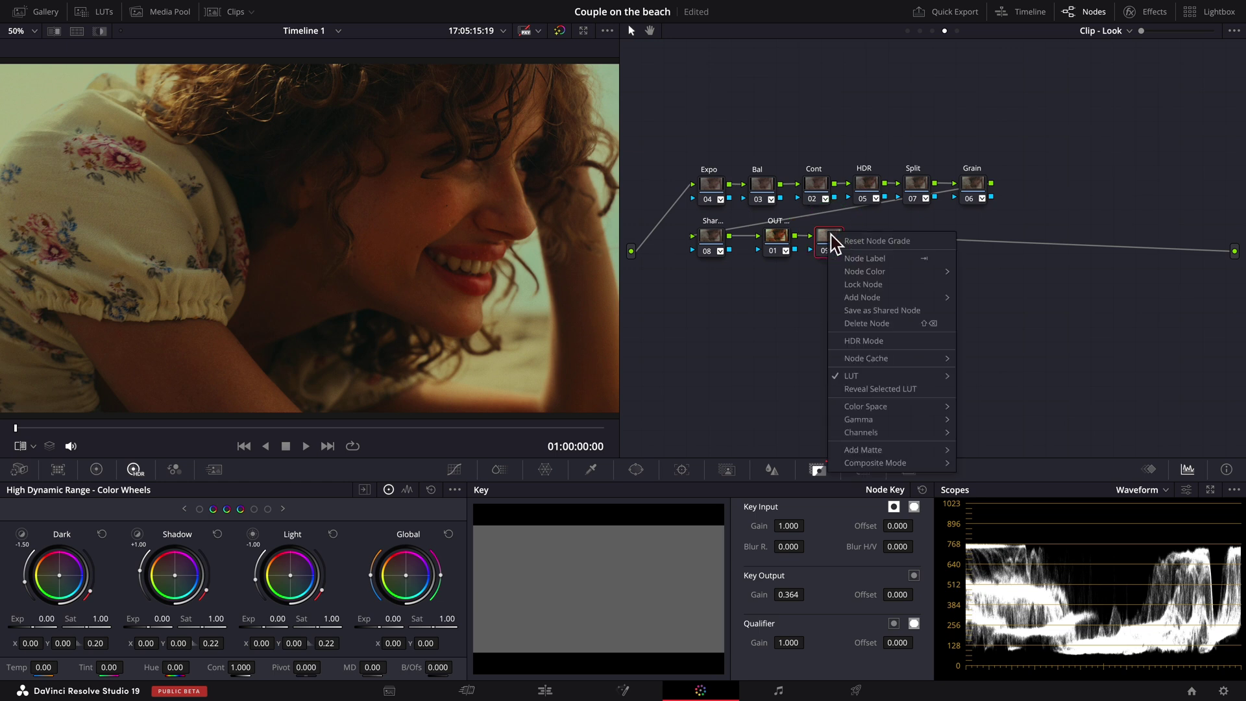
pyautogui.click(869, 242)
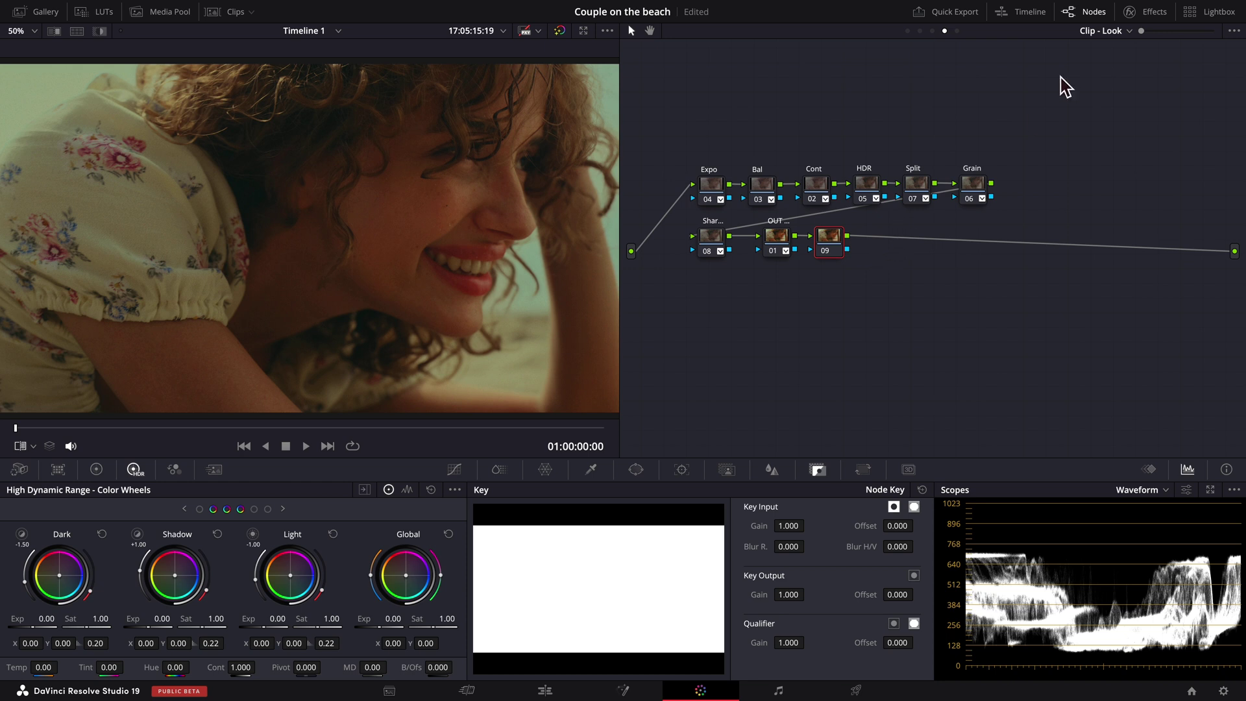
# - Drag the Color Space Transform effect from the effects library onto node 09
pyautogui.click(1147, 12)
pyautogui.scroll(-1, 1070, 363)
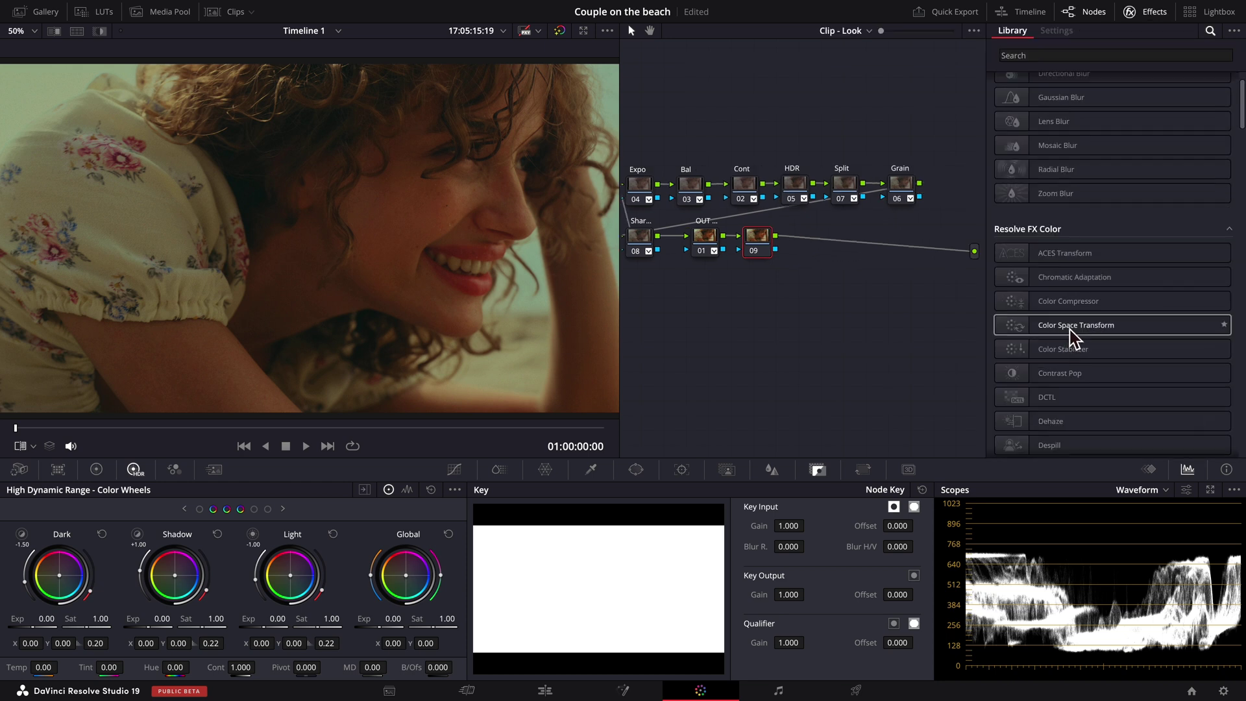
pyautogui.moveTo(1070, 329); pyautogui.dragTo(761, 248)
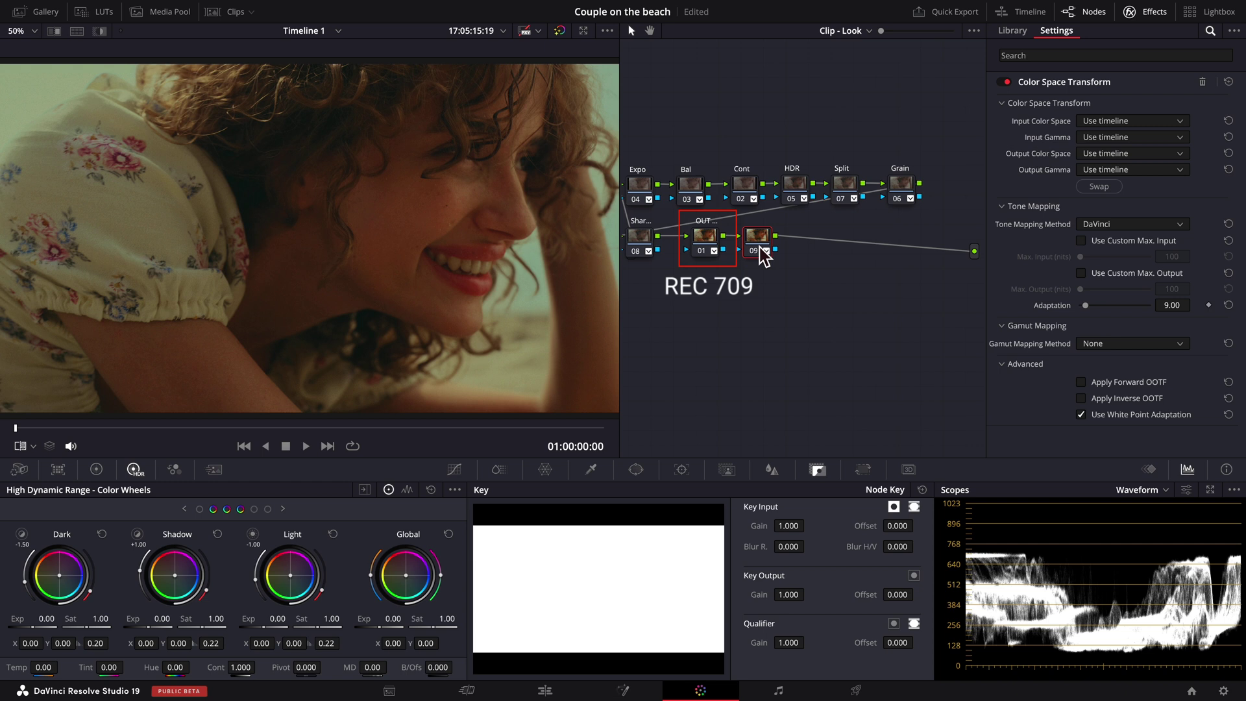
# - Set the CST input to Rec.709 color space with Gamma 2.4
pyautogui.click(1124, 121)
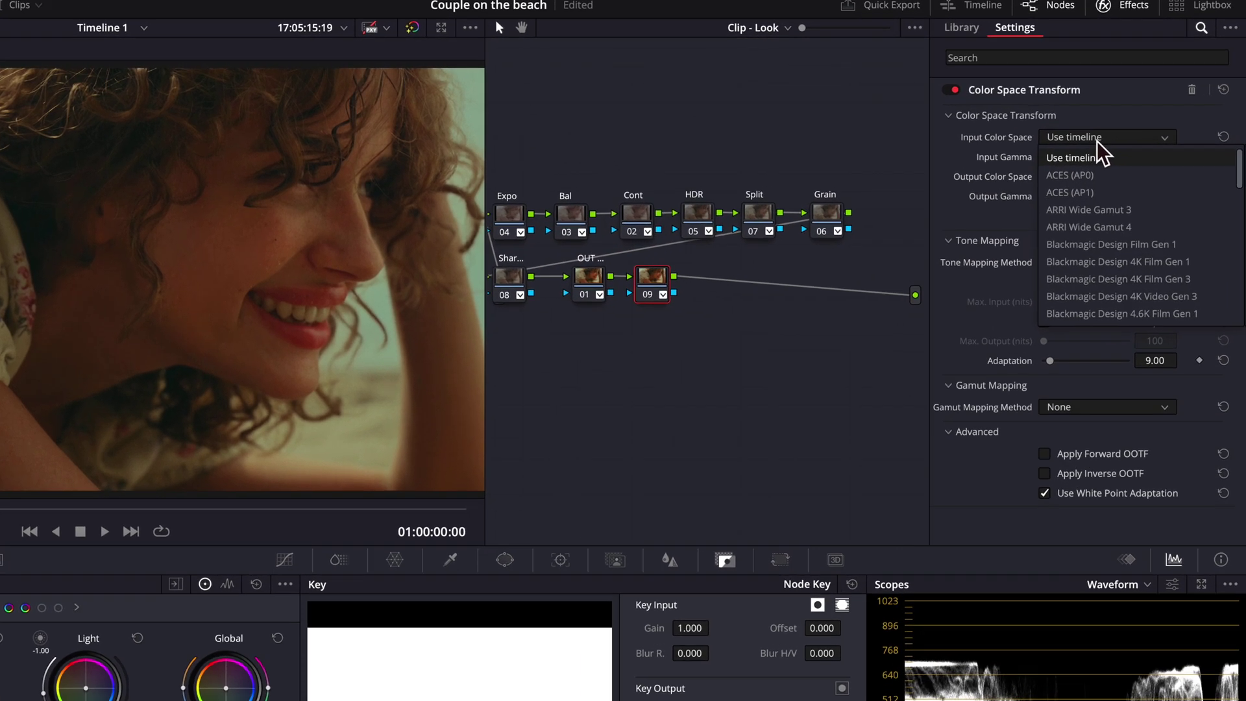
pyautogui.scroll(-10, 1107, 219)
pyautogui.scroll(6, 1107, 220)
pyautogui.click(1079, 209)
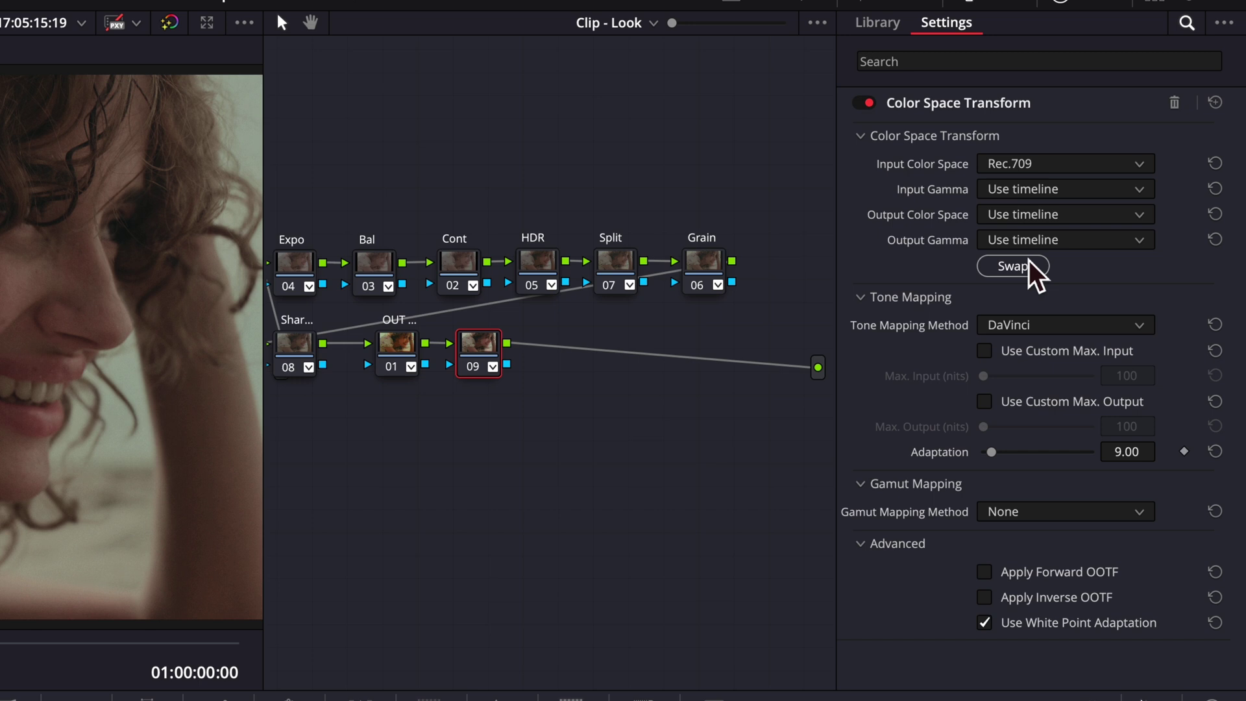
pyautogui.click(1064, 189)
pyautogui.scroll(-6, 1057, 285)
pyautogui.click(1055, 306)
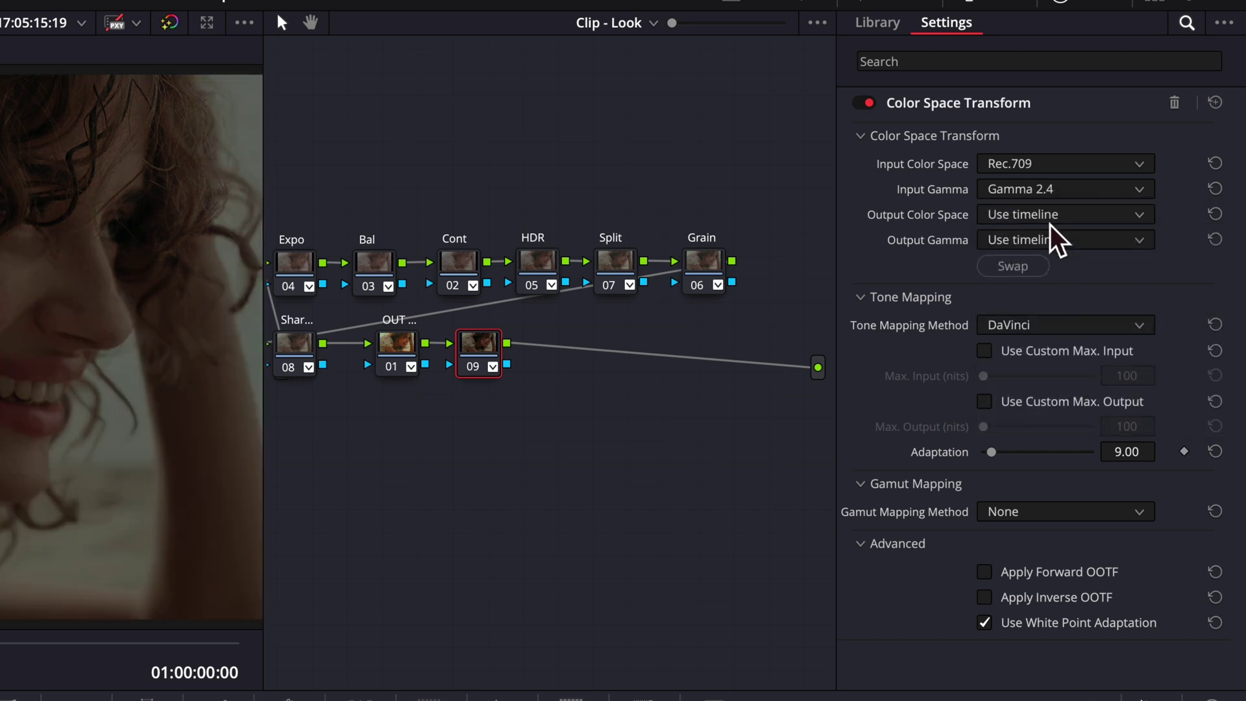
# - Set the CST output to Rec.709 color space with Cineon Film Log gamma
pyautogui.click(1051, 216)
pyautogui.scroll(-10, 1062, 344)
pyautogui.scroll(6, 1062, 344)
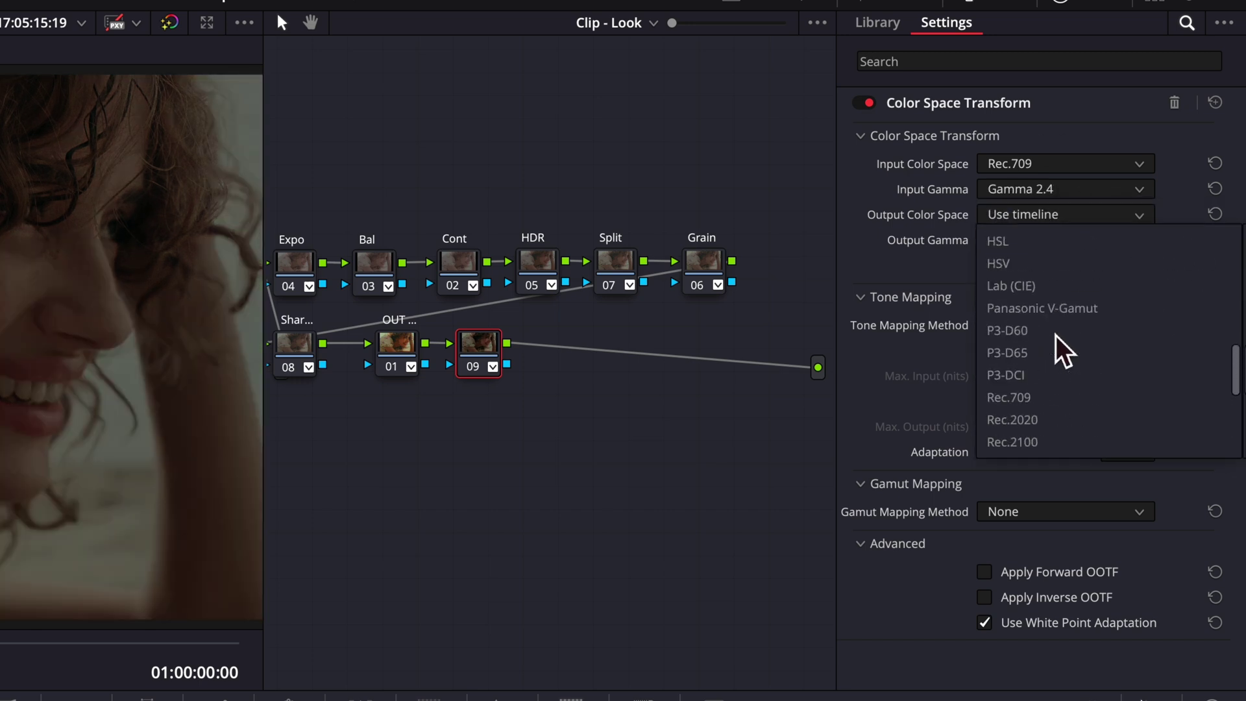
pyautogui.click(1041, 398)
pyautogui.click(1055, 241)
pyautogui.scroll(-5, 1068, 389)
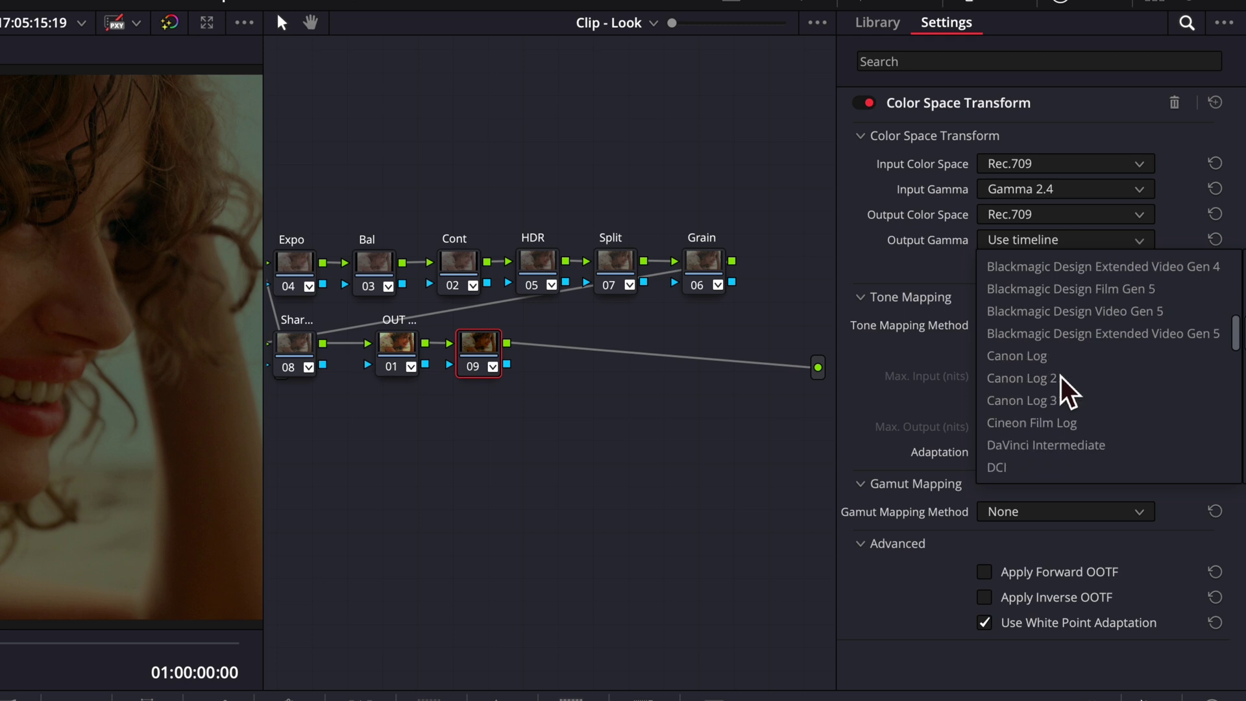
pyautogui.click(1056, 422)
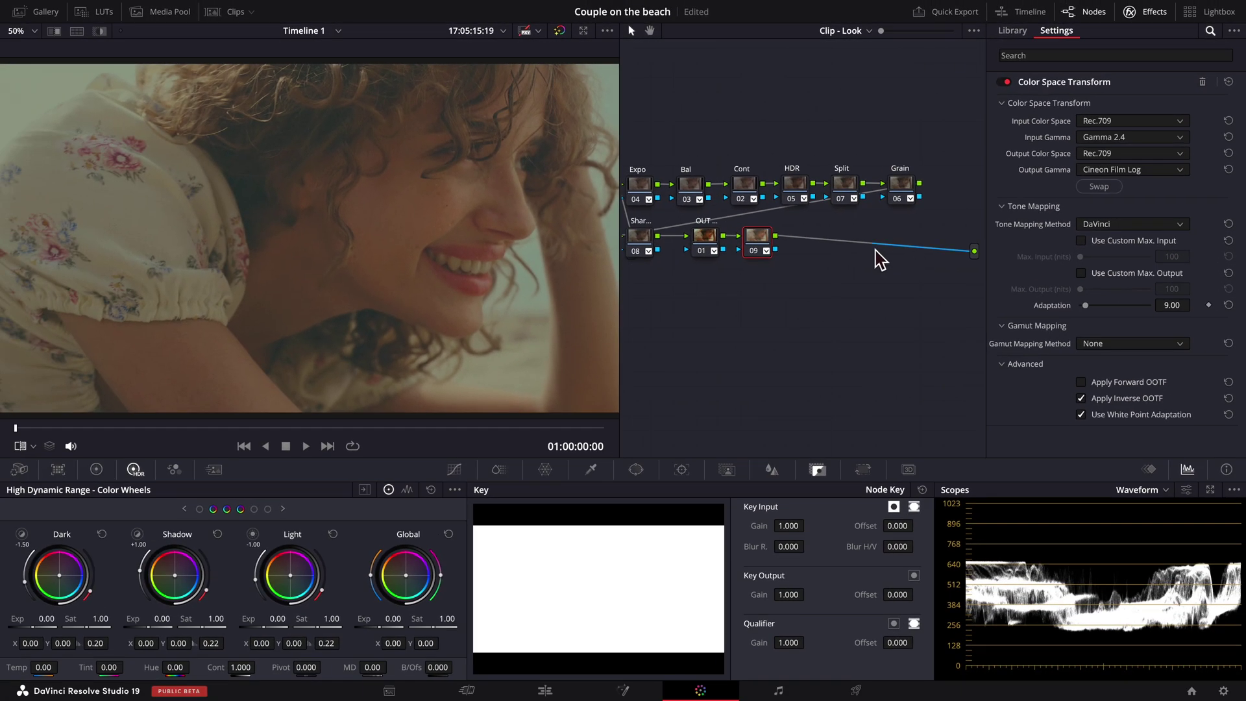
# - Add serial node 10 after node 09 and apply the Rec709 Kodak 2383 D55 LUT
pyautogui.rightClick(763, 239)
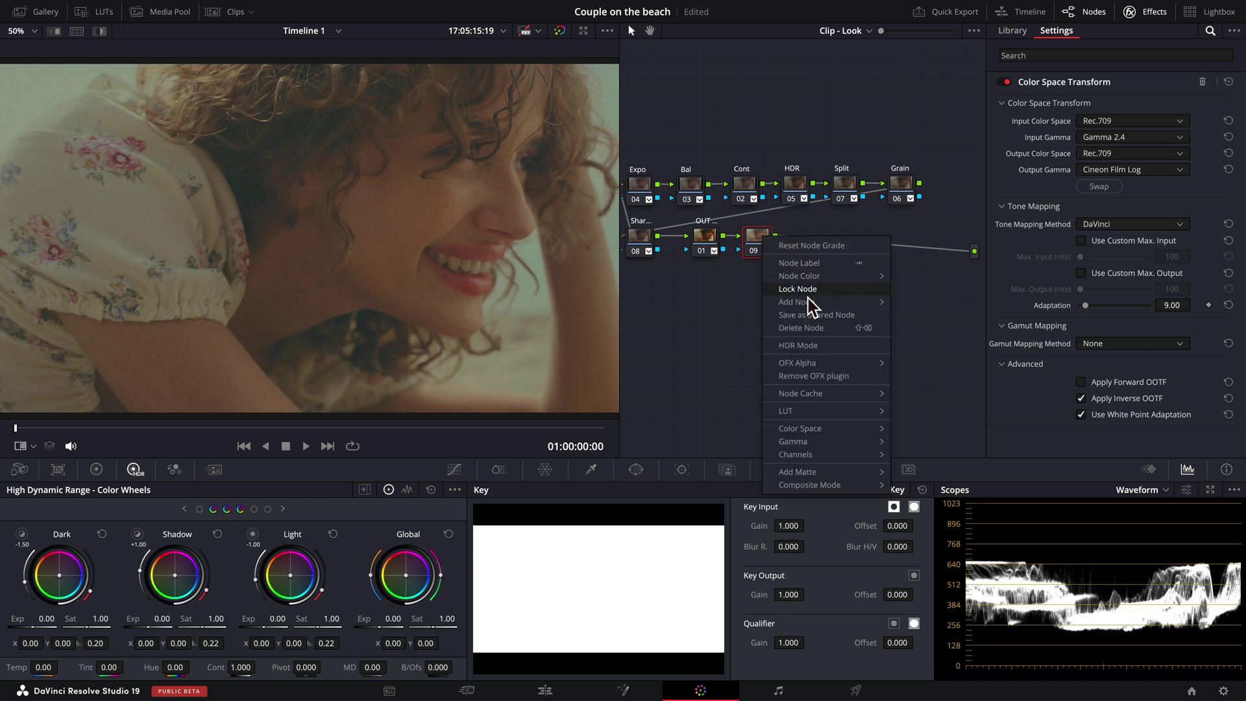
pyautogui.moveTo(813, 305)
pyautogui.click(935, 305)
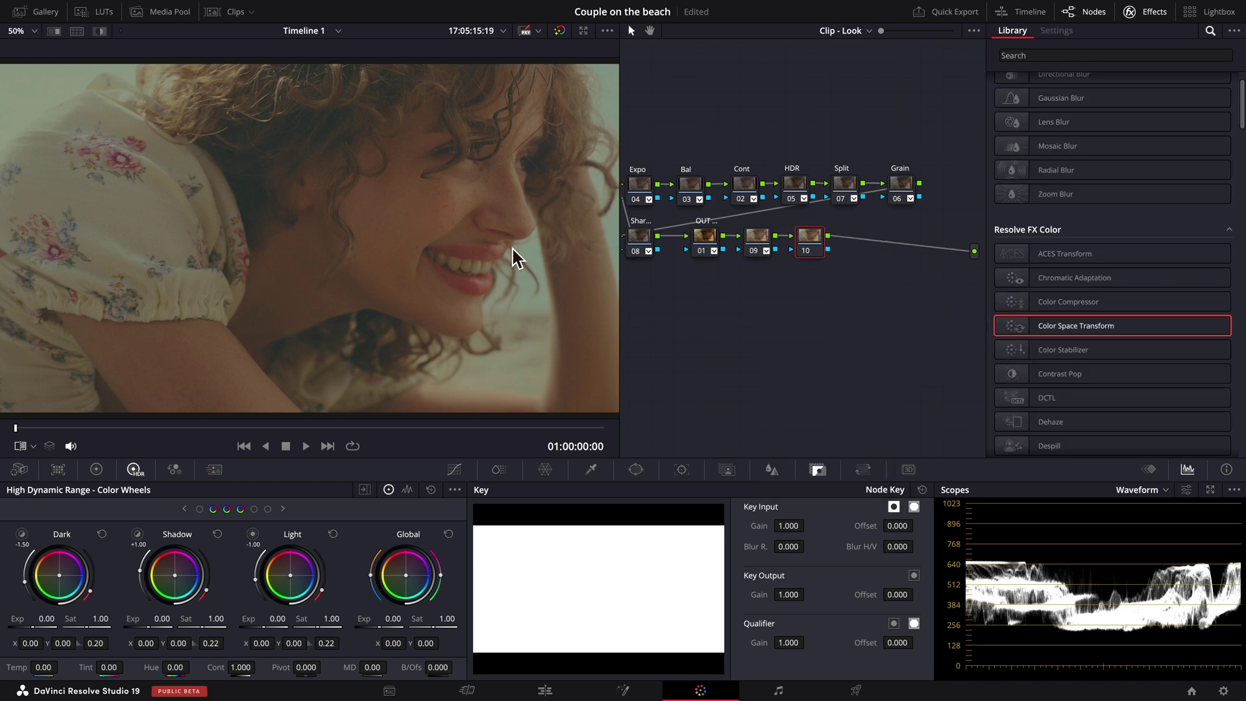
pyautogui.click(106, 13)
pyautogui.moveTo(186, 325); pyautogui.dragTo(811, 245)
# - Check node 09's settings, then lower node 10's key output gain to 0.666
pyautogui.click(764, 244)
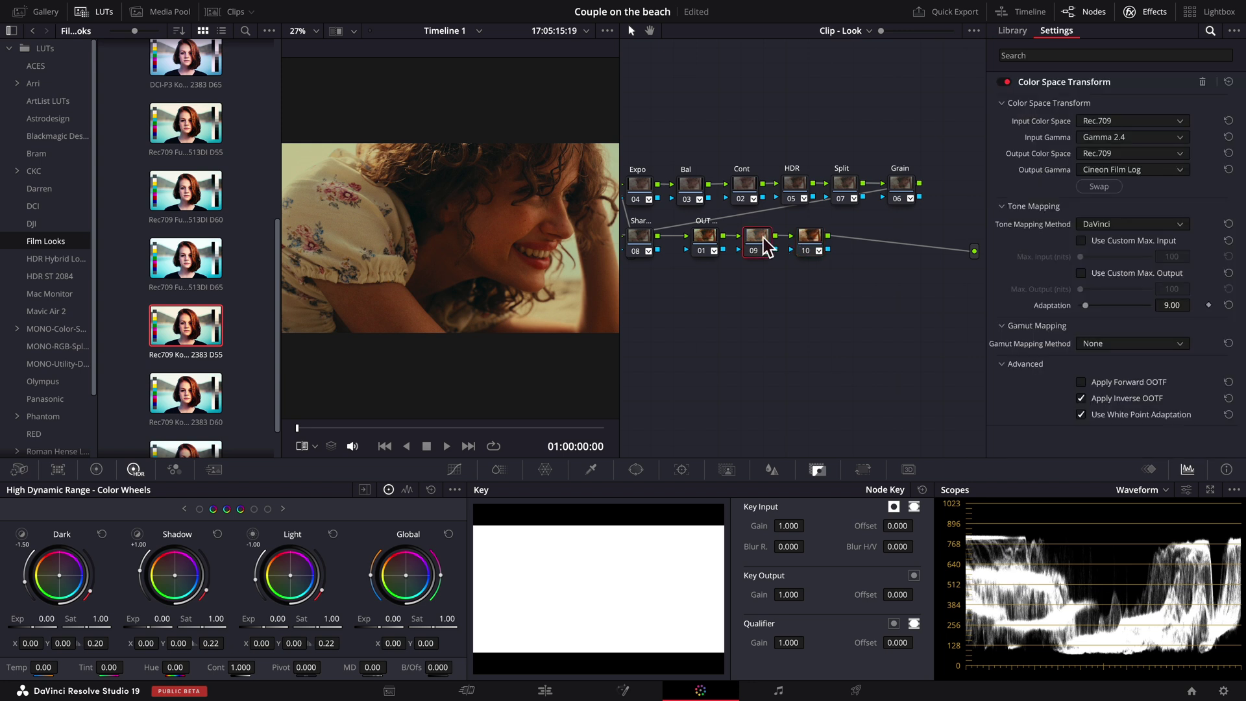
pyautogui.click(810, 241)
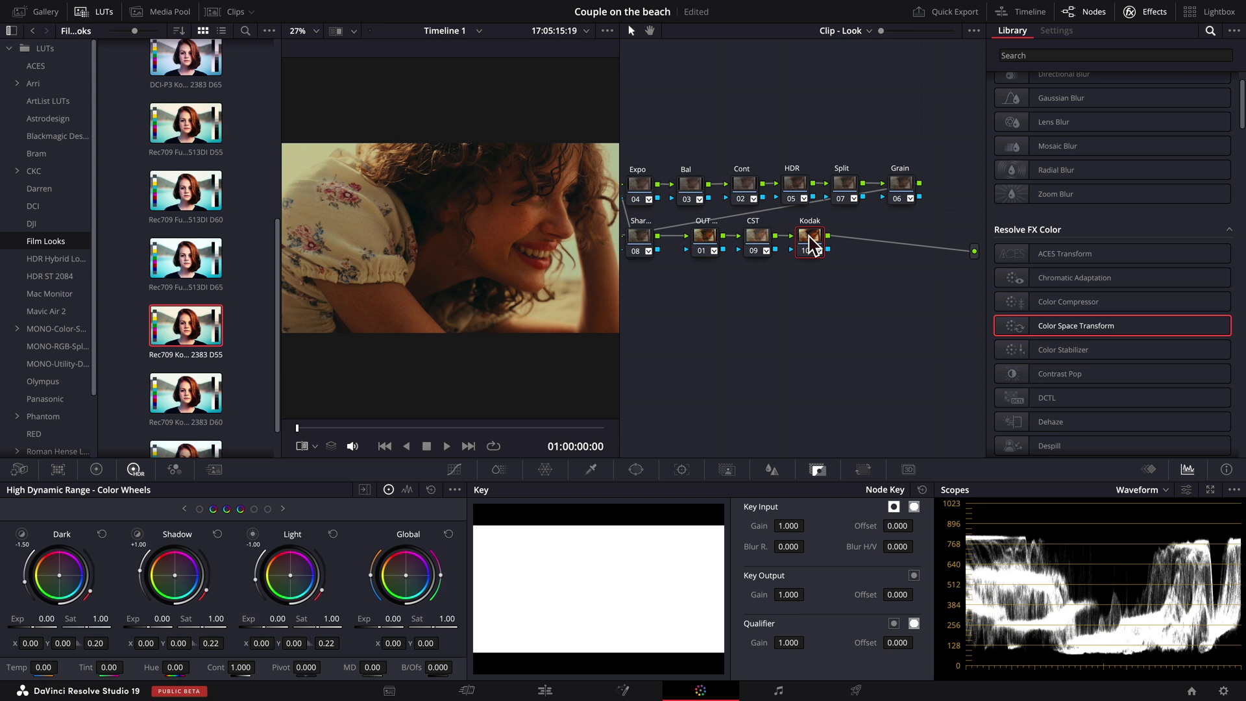
pyautogui.moveTo(789, 595); pyautogui.dragTo(573, 626)
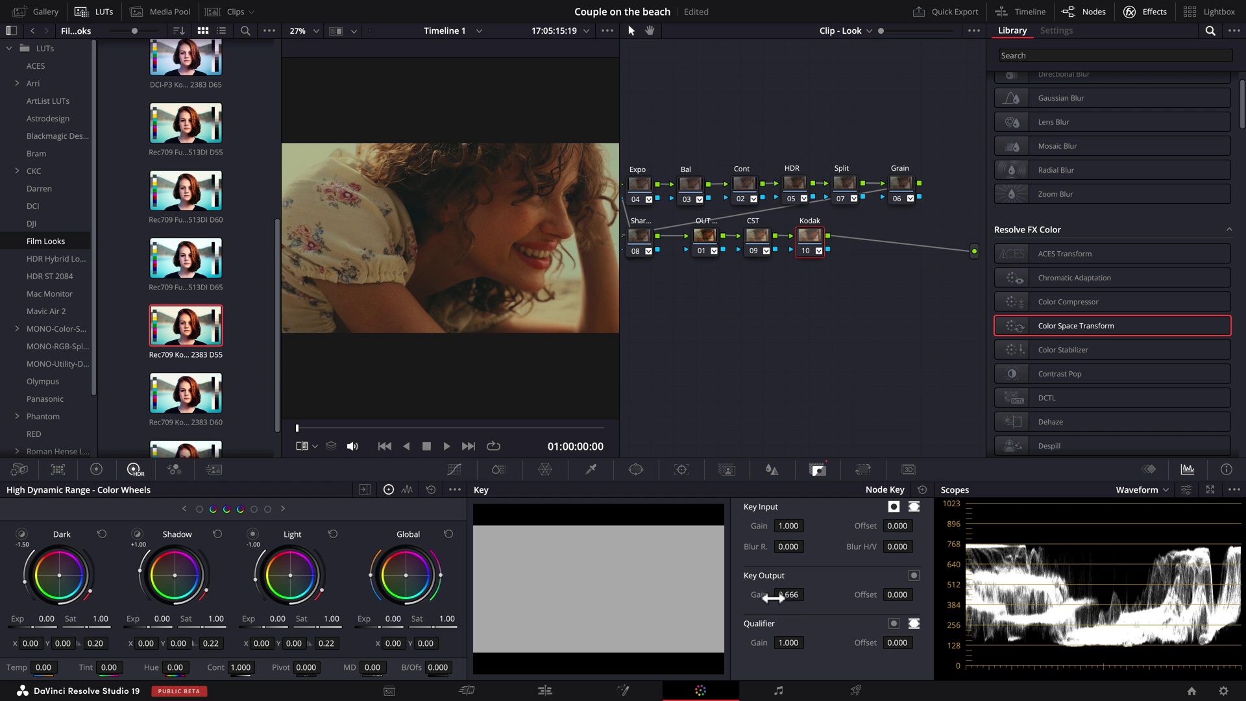
# - Reset the Kodak gain, combine CST and Kodak into a compound node, and set its gain to 0.803
pyautogui.doubleClick(770, 599)
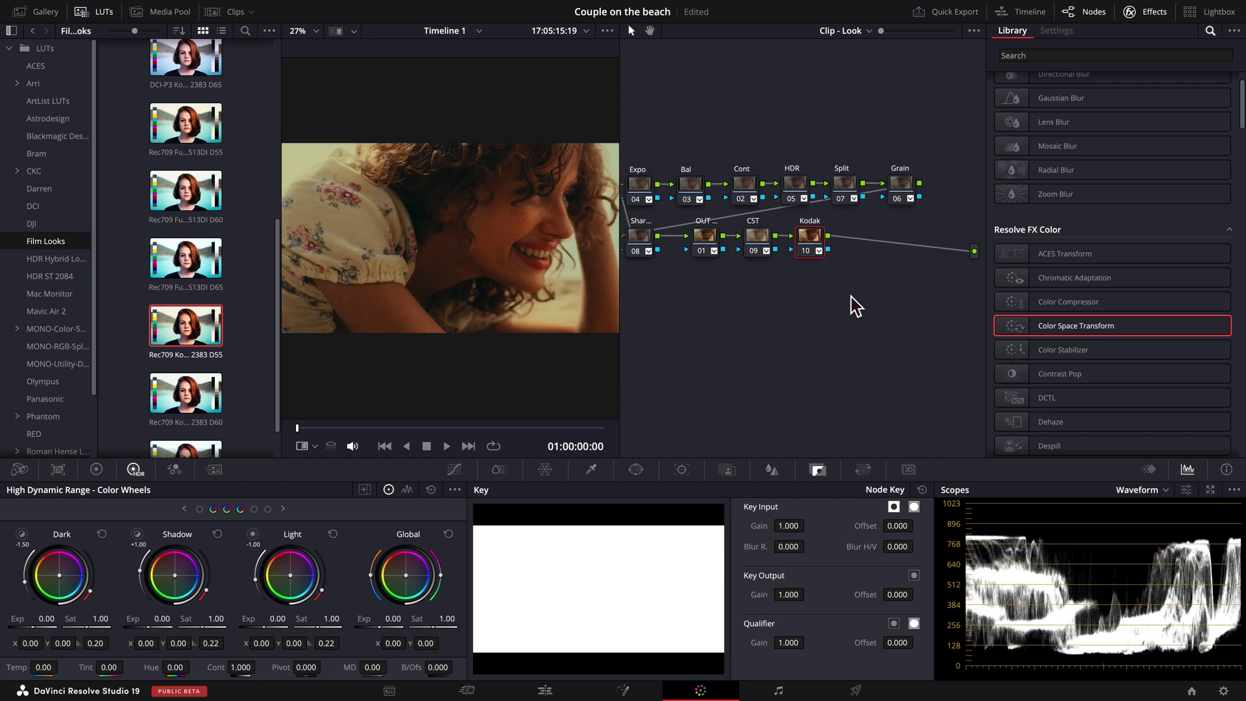
pyautogui.rightClick(754, 234)
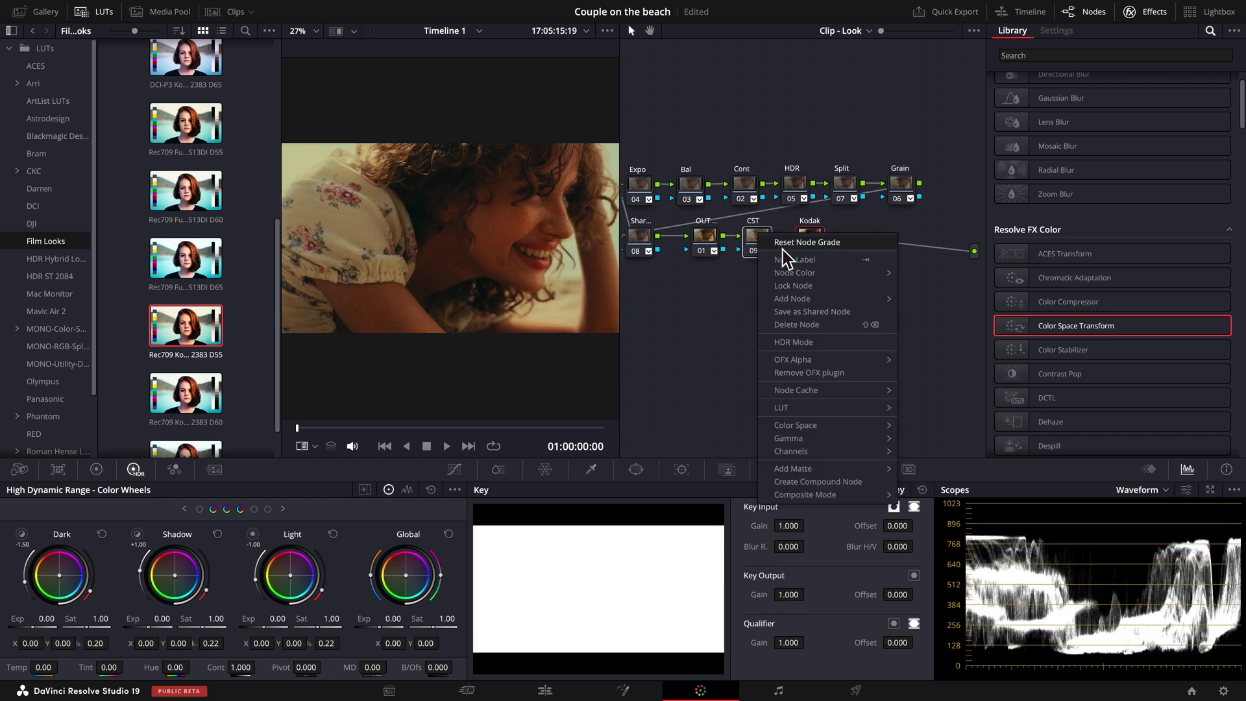
pyautogui.click(794, 482)
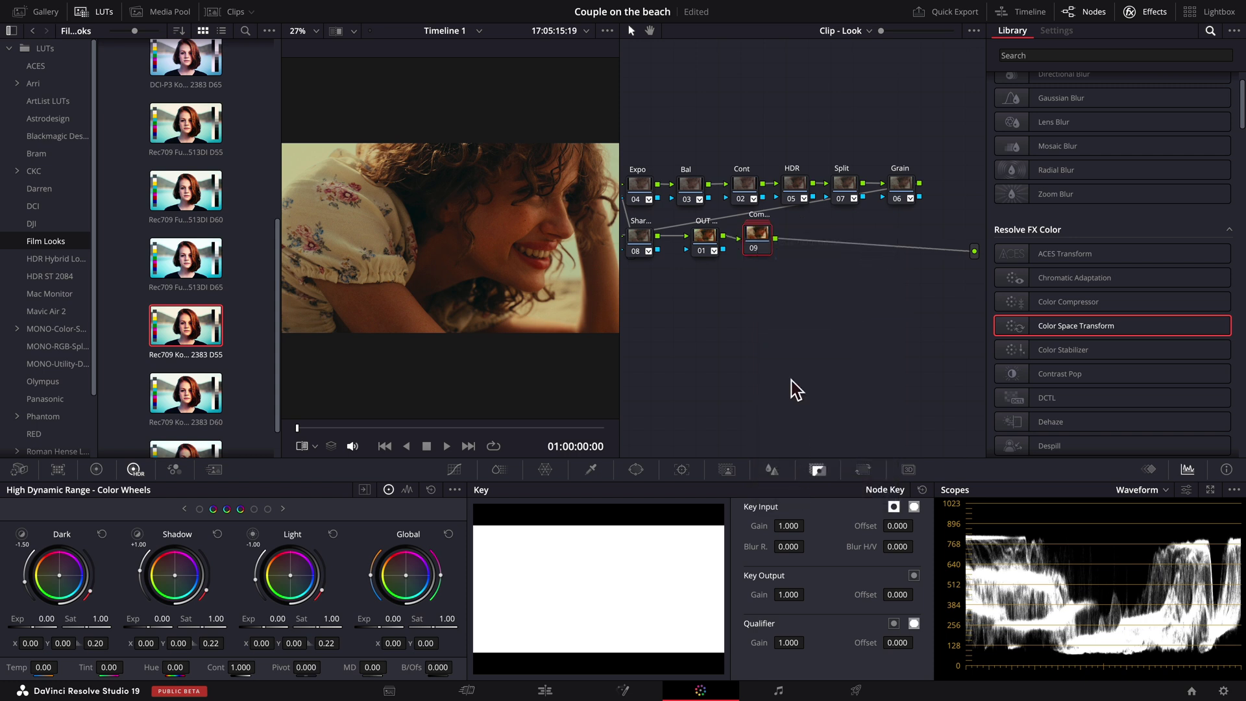
pyautogui.moveTo(762, 237); pyautogui.dragTo(776, 248)
pyautogui.moveTo(798, 602); pyautogui.dragTo(850, 595)
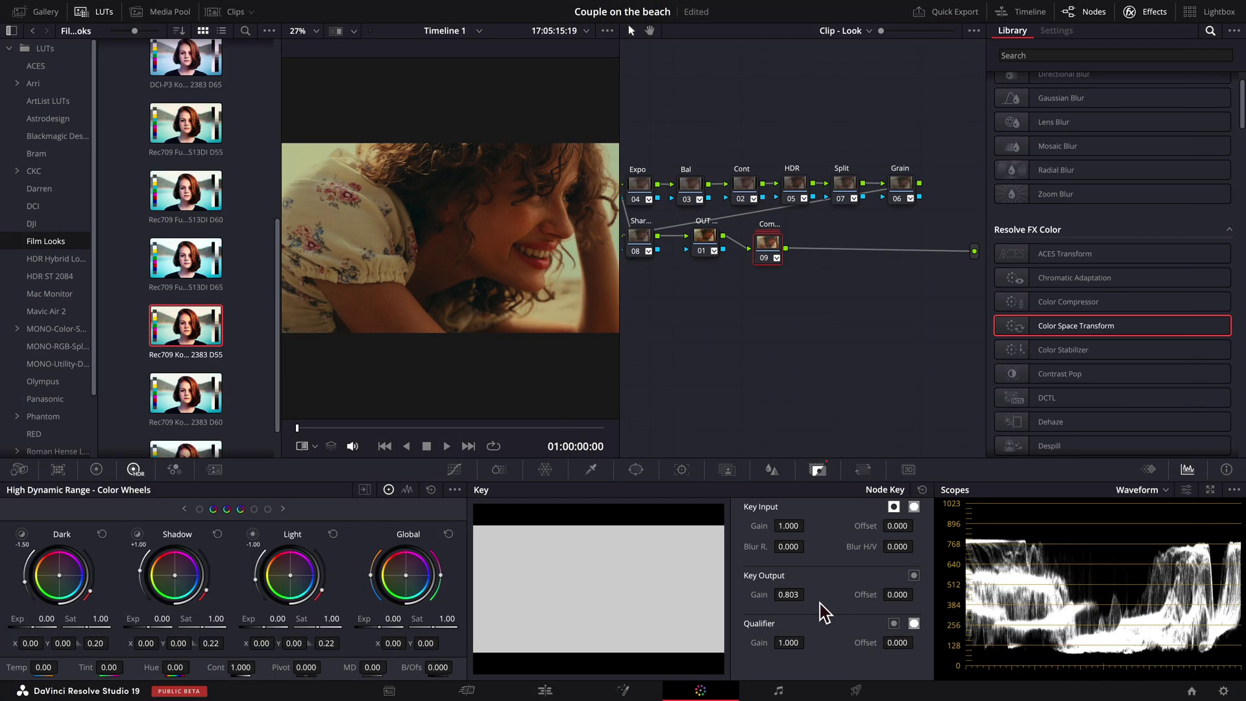
# - Add a serial node after the compound node and apply the Halation effect to it
pyautogui.rightClick(768, 242)
pyautogui.moveTo(826, 339)
pyautogui.click(967, 344)
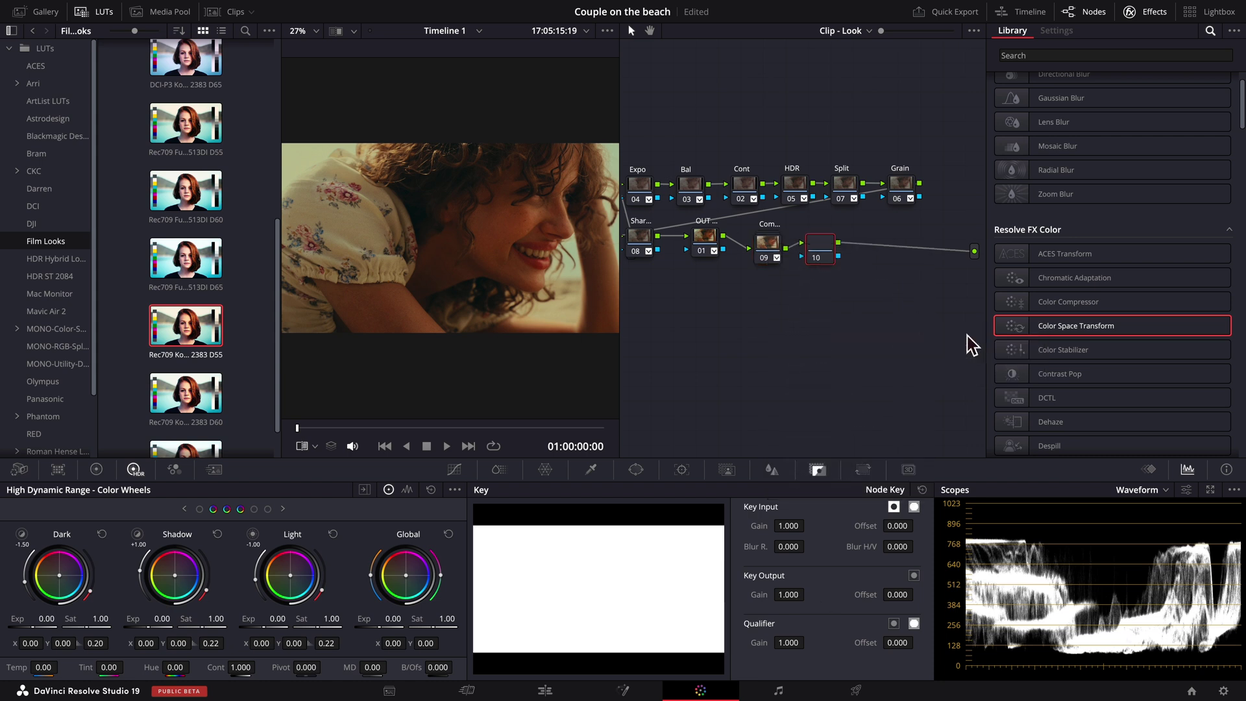
pyautogui.click(1147, 65)
pyautogui.write('hala')
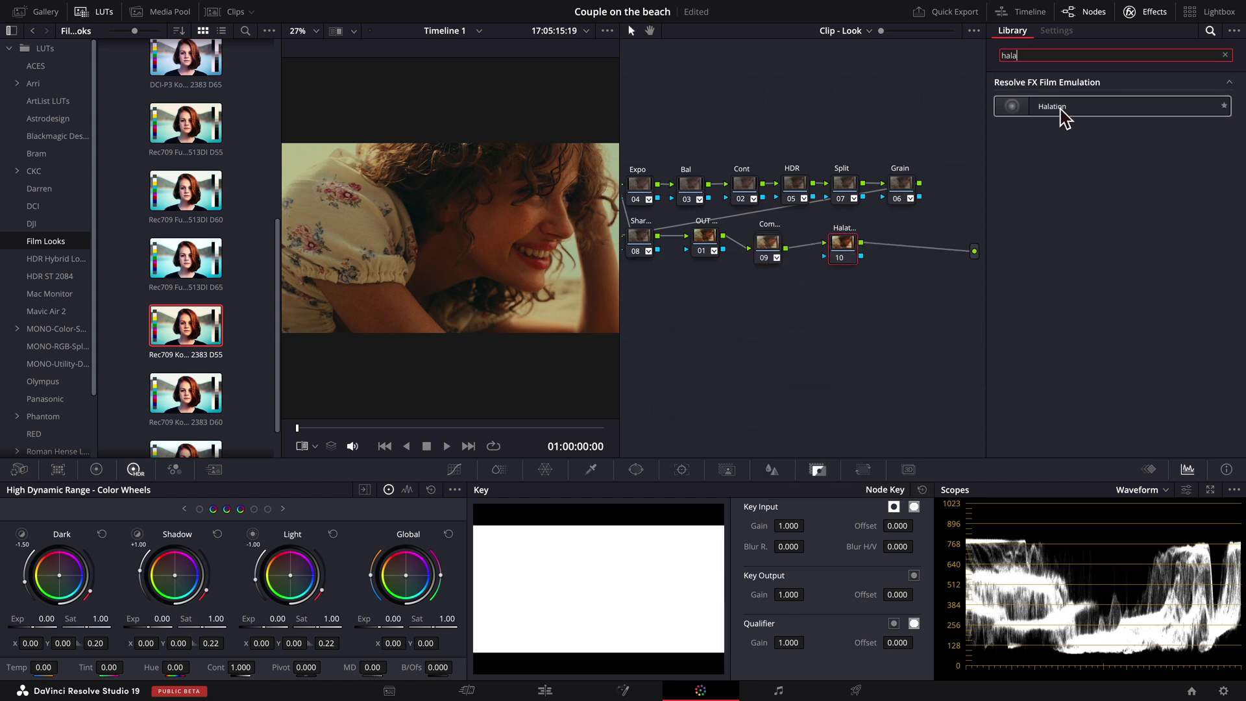
pyautogui.moveTo(1058, 112); pyautogui.dragTo(850, 258)
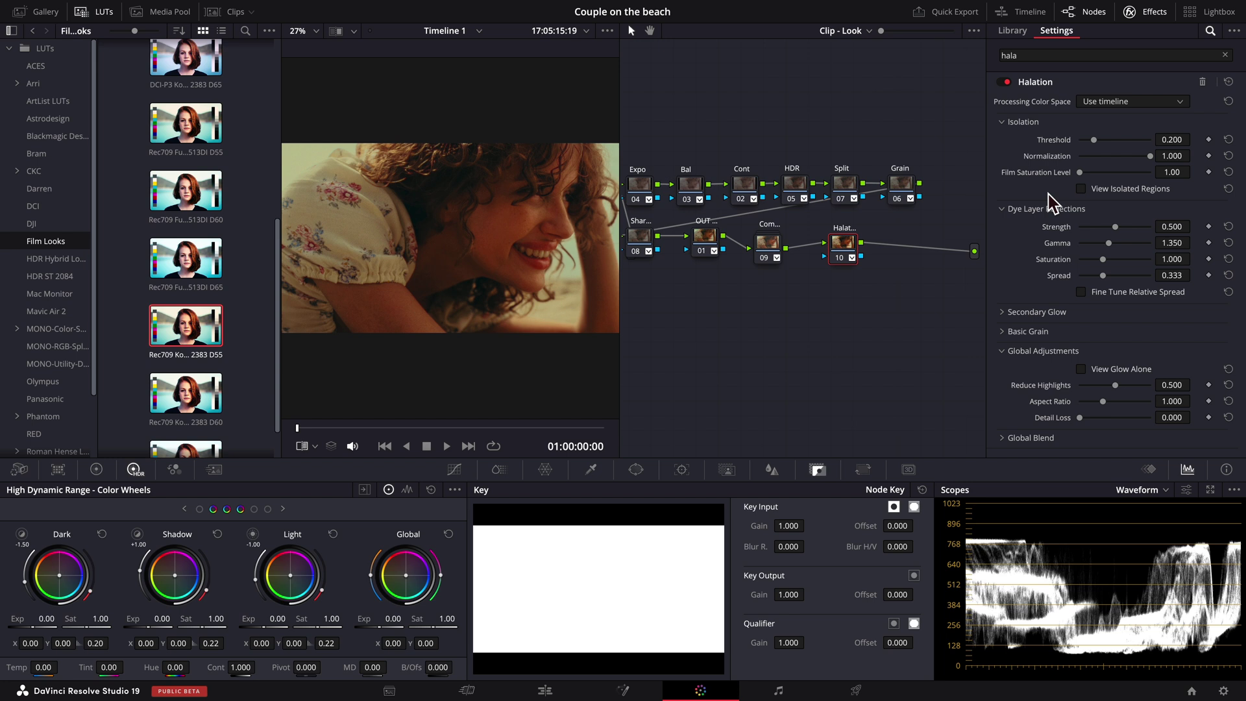
# - Set Halation dye layer strength to 0.101 and secondary glow strength to 0.036
pyautogui.moveTo(1115, 227); pyautogui.dragTo(1086, 227)
pyautogui.click(1044, 312)
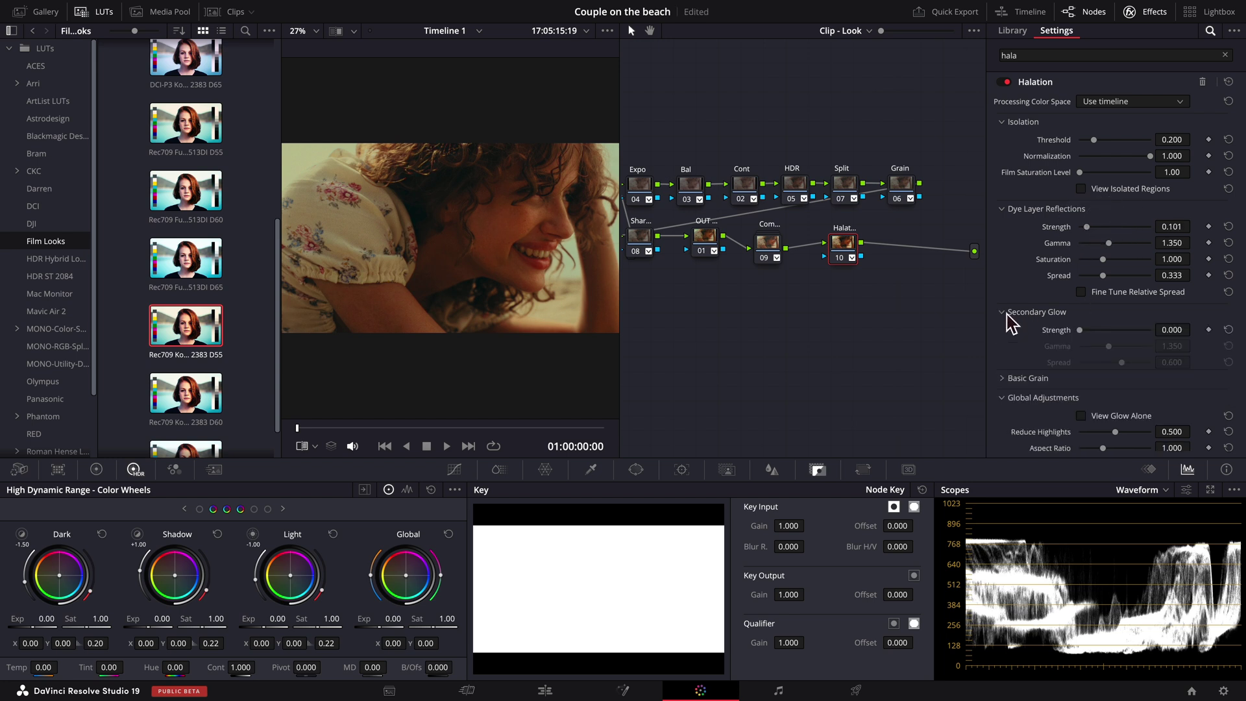
pyautogui.moveTo(1086, 330); pyautogui.dragTo(1086, 332)
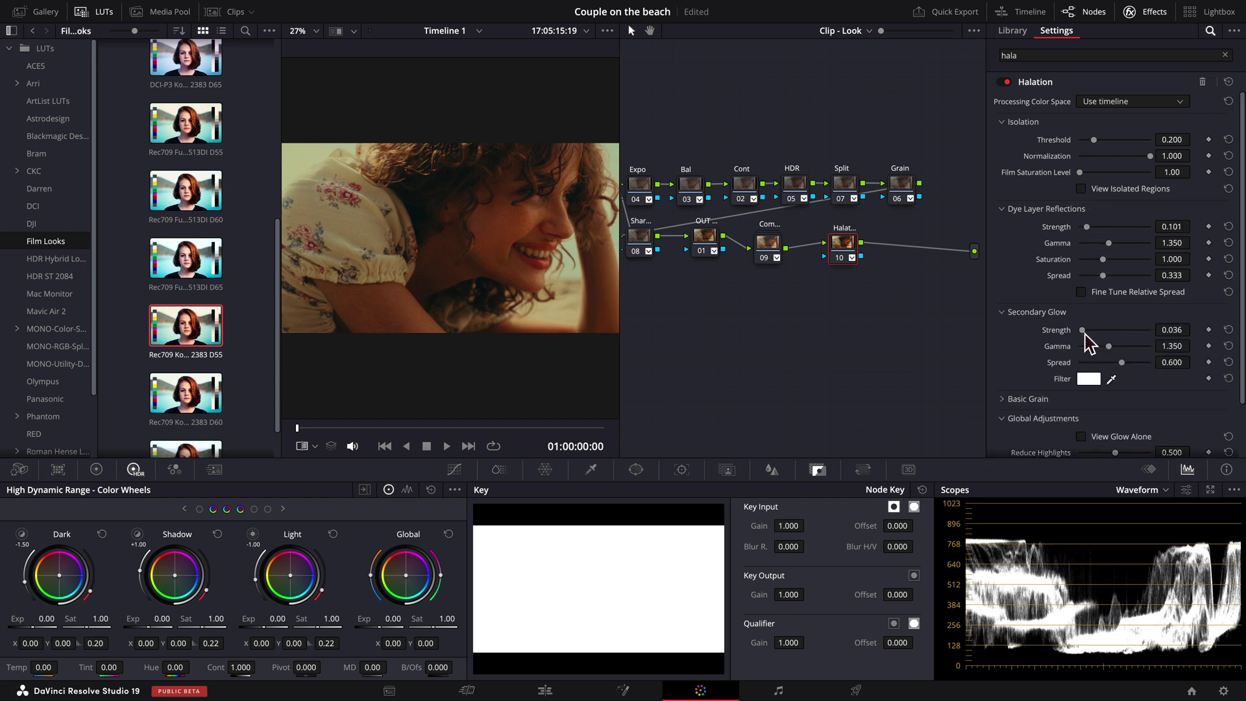
# - Add serial node 11 after Halation and label it Bloom
pyautogui.rightClick(841, 245)
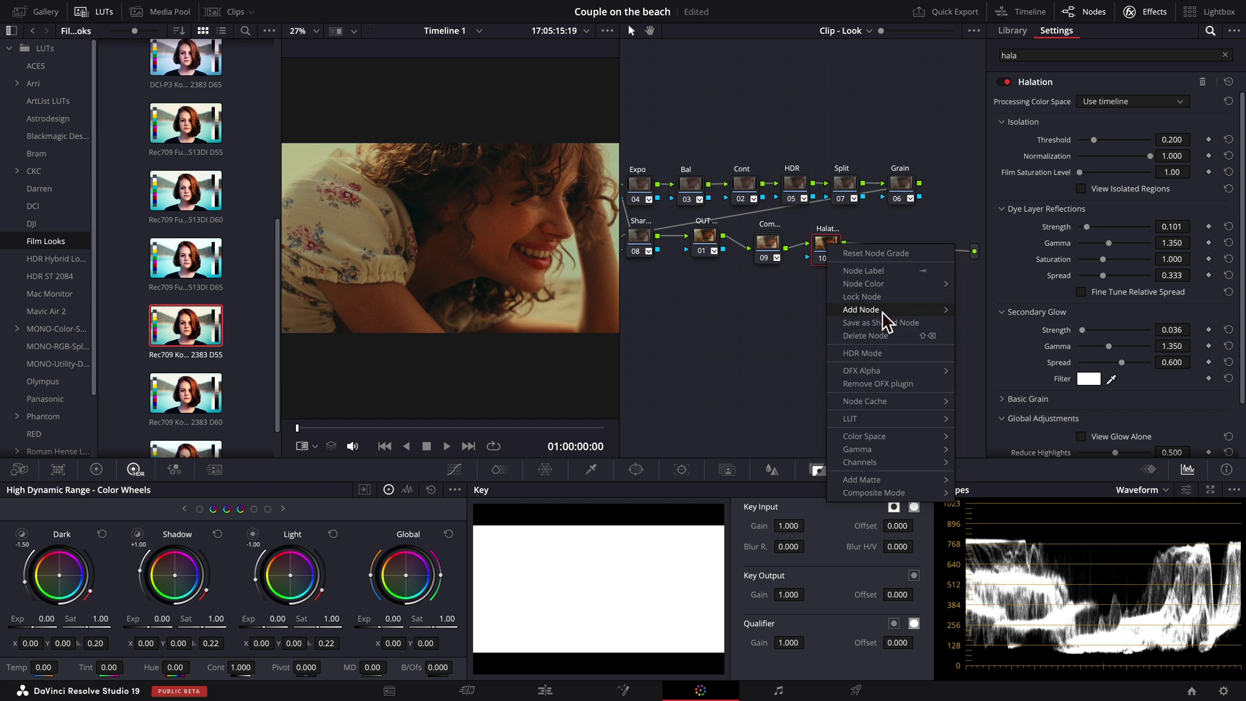
pyautogui.moveTo(918, 344)
pyautogui.click(986, 307)
pyautogui.write('Bloom')
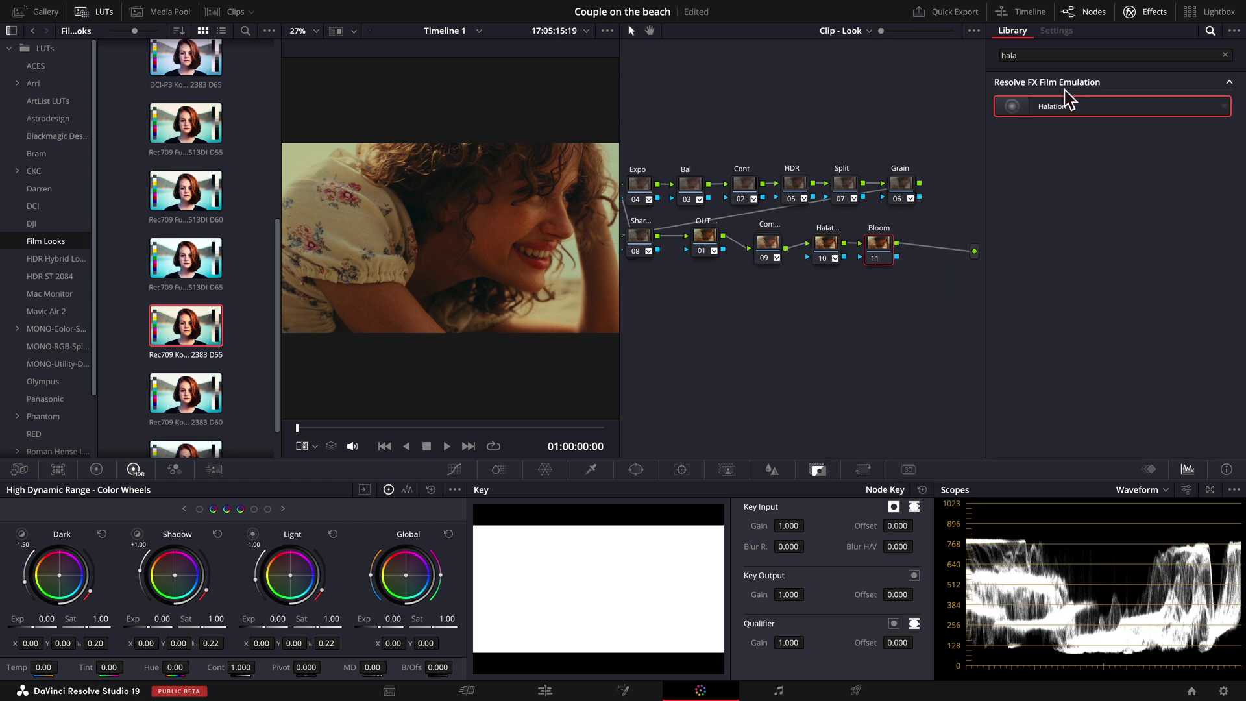
# - Apply the Glow effect to Bloom, with shine threshold 0.858 and global blend settings expanded
pyautogui.click(1225, 56)
pyautogui.click(1115, 61)
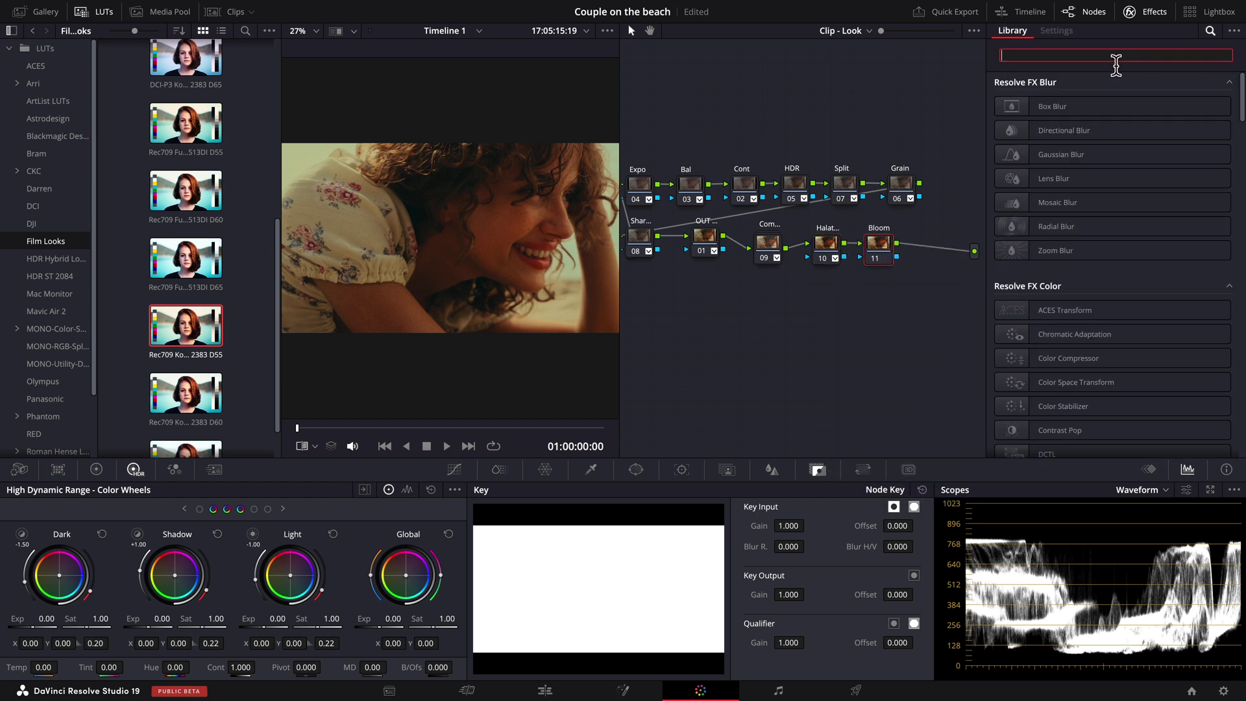
pyautogui.write('glow')
pyautogui.moveTo(1057, 112); pyautogui.dragTo(882, 256)
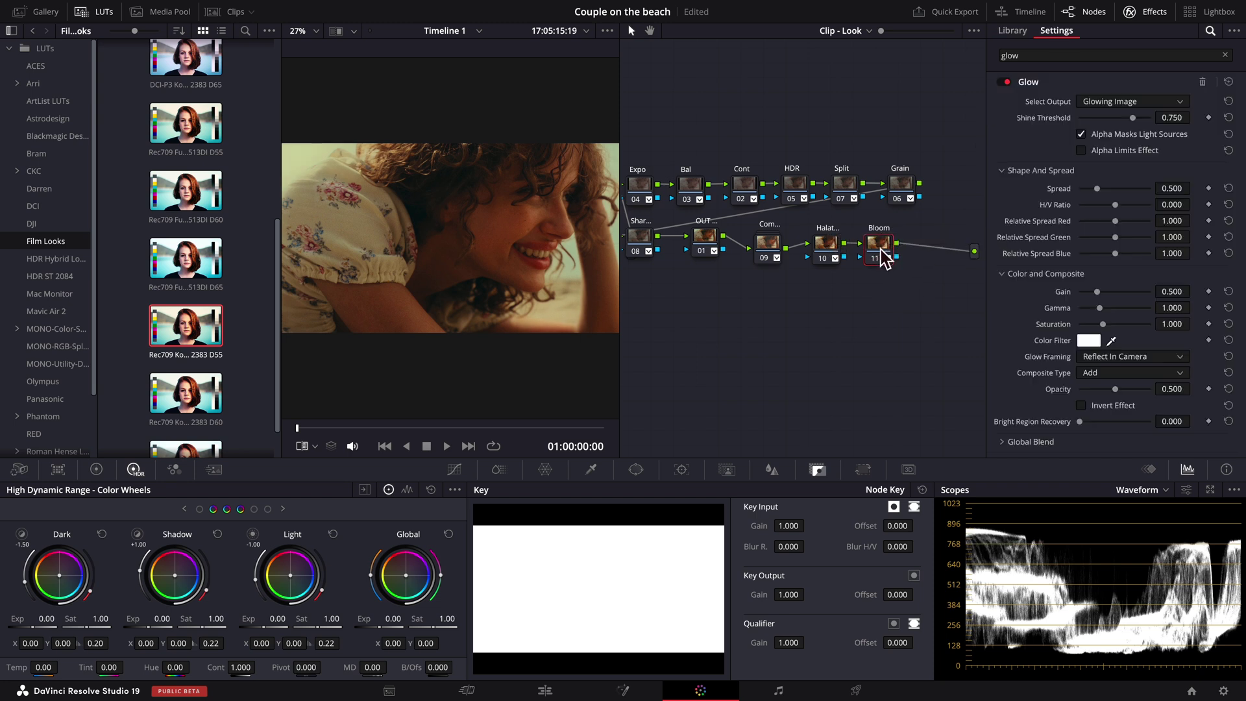
pyautogui.moveTo(1172, 118); pyautogui.dragTo(1173, 127)
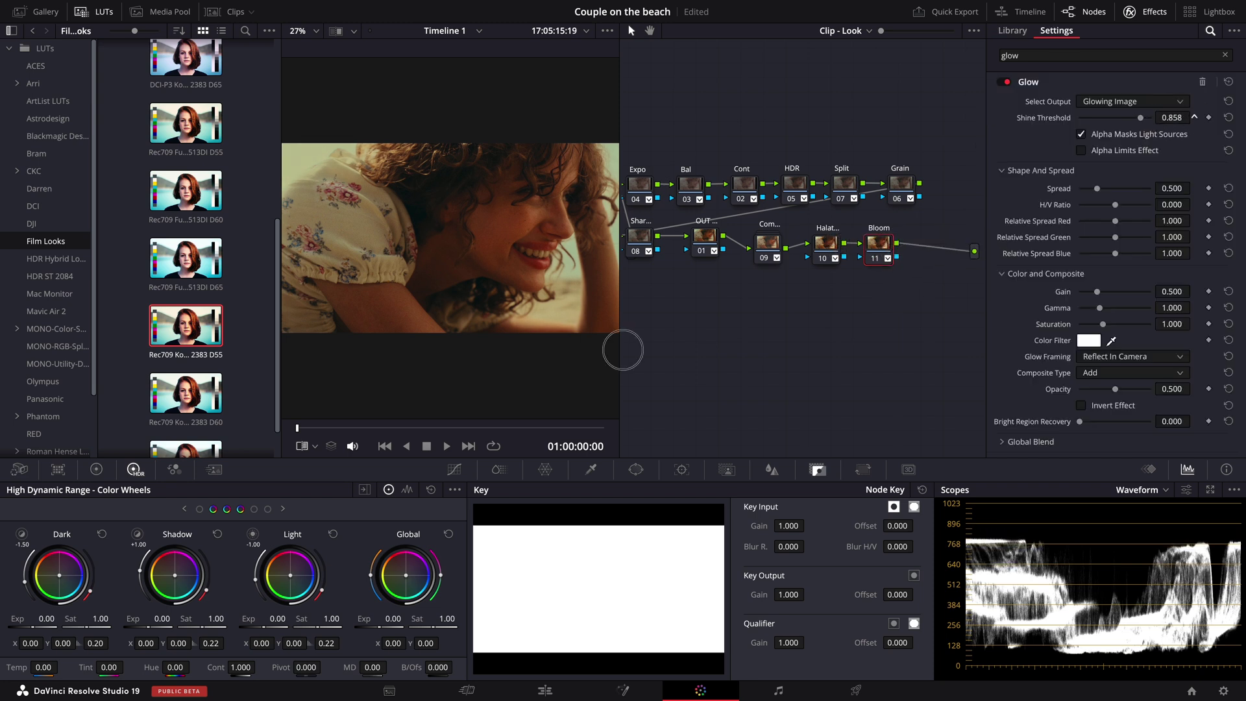
pyautogui.click(1007, 441)
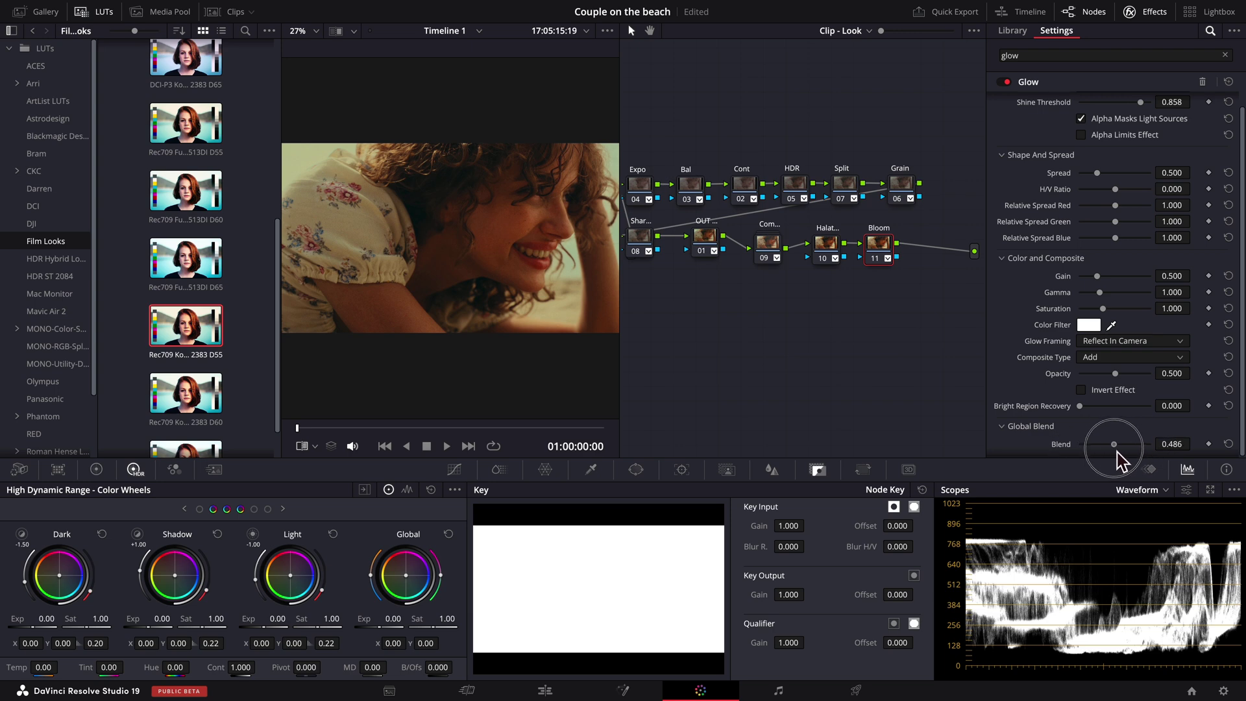